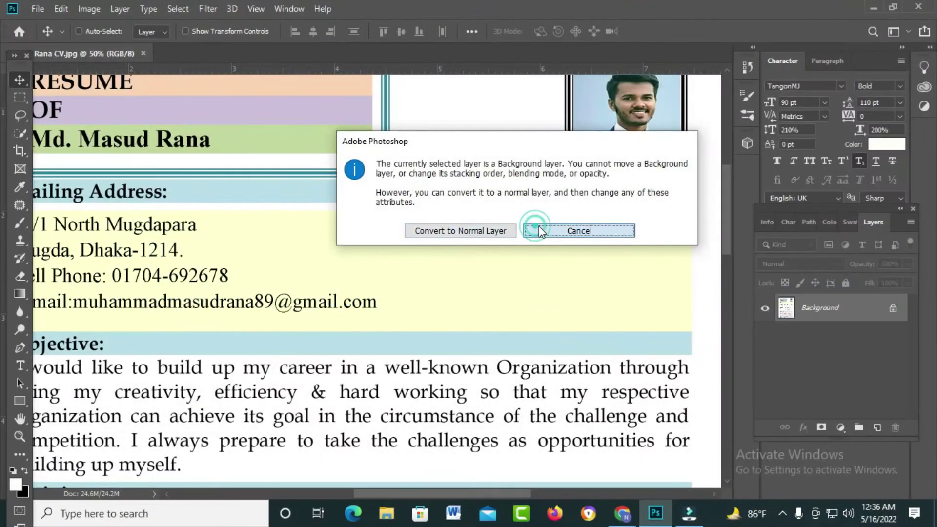
# - Cancel the Convert to Normal Layer prompt and pan to show the Mailing Address section
pyautogui.click(546, 230)
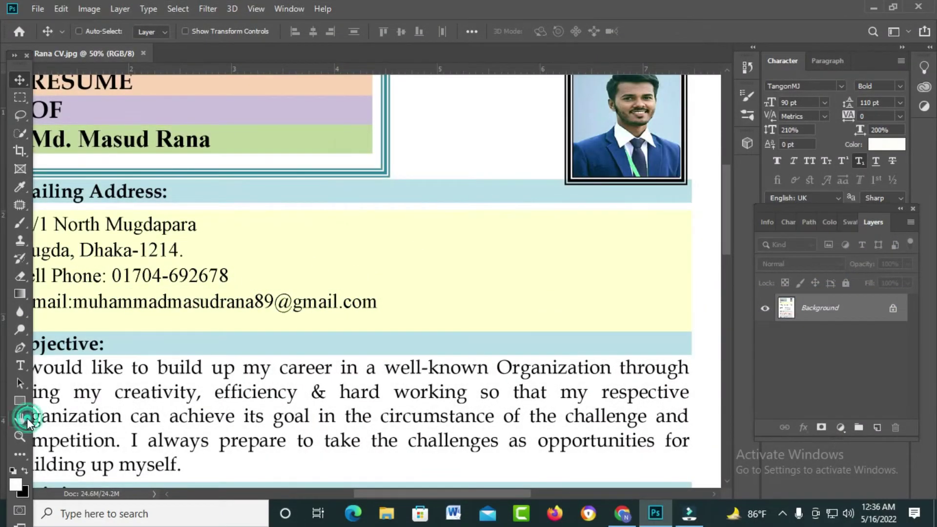
pyautogui.press('h')
pyautogui.moveTo(360, 357)
pyautogui.mouseDown()
pyautogui.moveTo(404, 267)
pyautogui.moveTo(333, 261)
pyautogui.moveTo(358, 329)
pyautogui.mouseUp()
pyautogui.moveTo(420, 281)
pyautogui.mouseDown()
pyautogui.moveTo(457, 285)
pyautogui.moveTo(409, 283)
pyautogui.mouseUp()
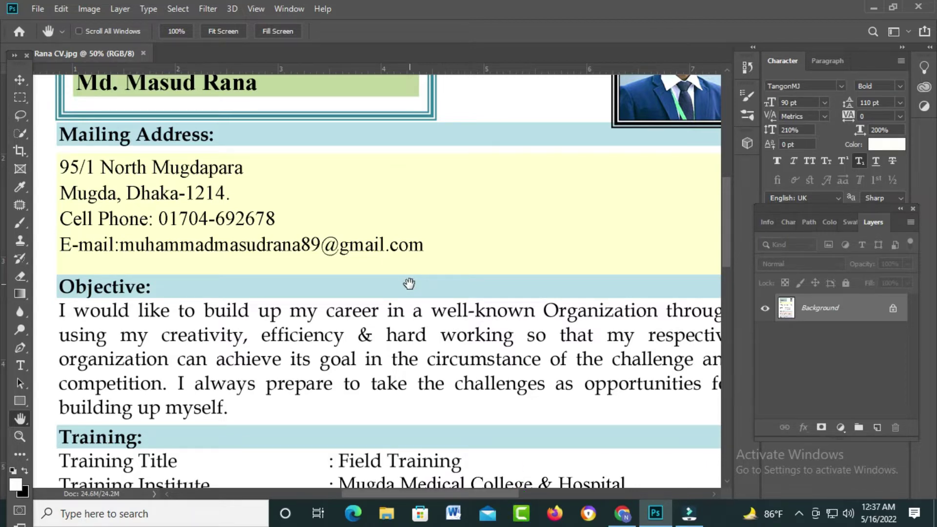
pyautogui.moveTo(409, 283)
pyautogui.mouseDown()
pyautogui.moveTo(438, 347)
pyautogui.moveTo(453, 345)
pyautogui.mouseUp()
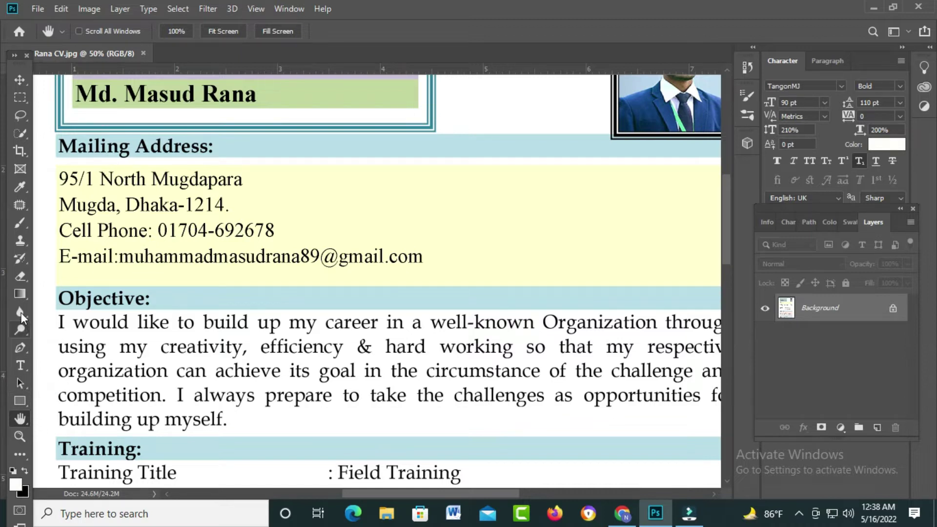
# - Sample black from the address text as the foreground colour, then start a new text layer there
pyautogui.click(20, 190)
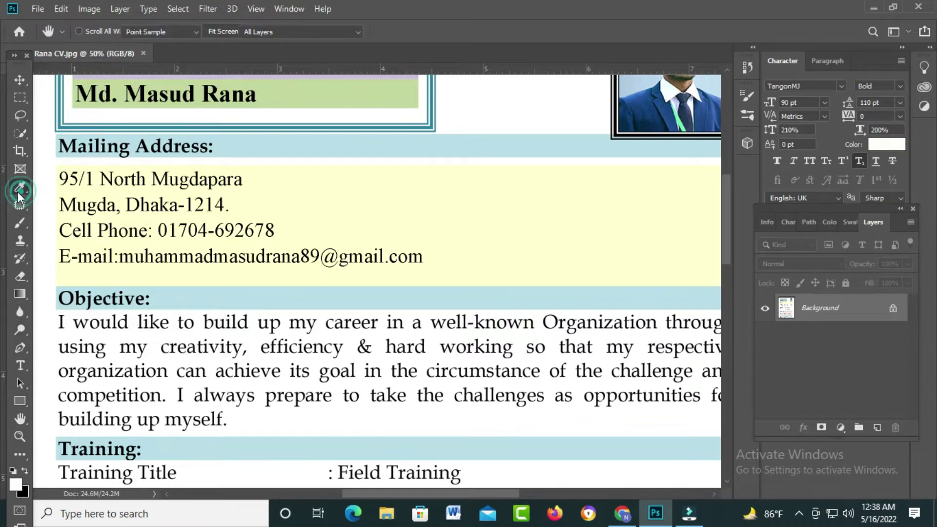
pyautogui.click(57, 192)
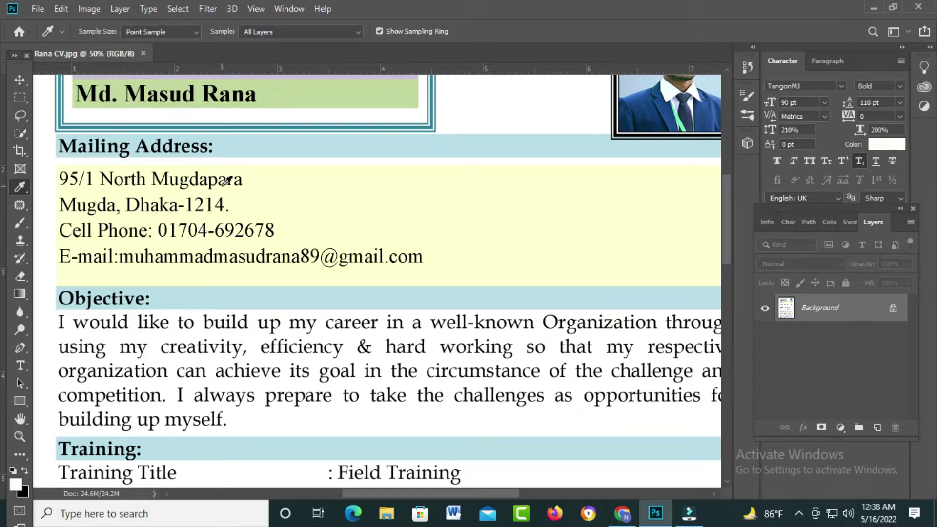
pyautogui.hotkey('ctrl', '+')
pyautogui.moveTo(218, 276); pyautogui.dragTo(340, 278)
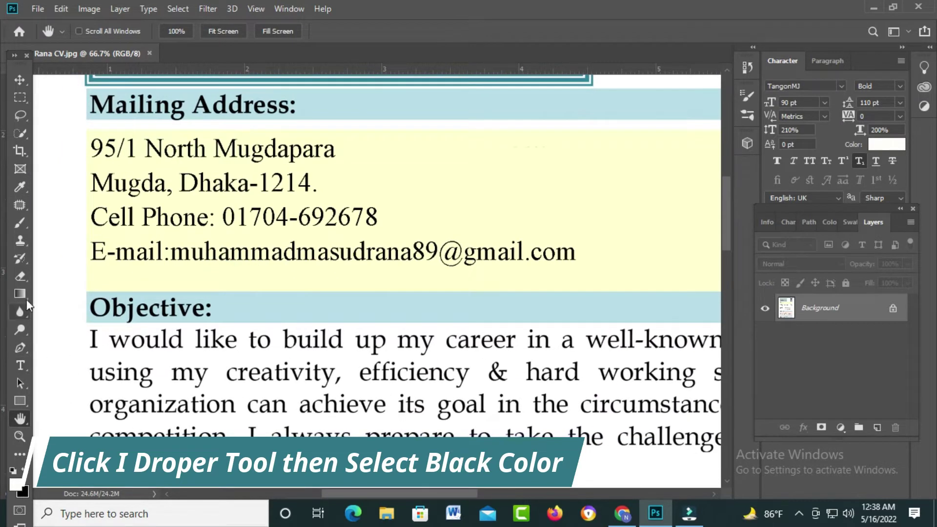
pyautogui.click(21, 187)
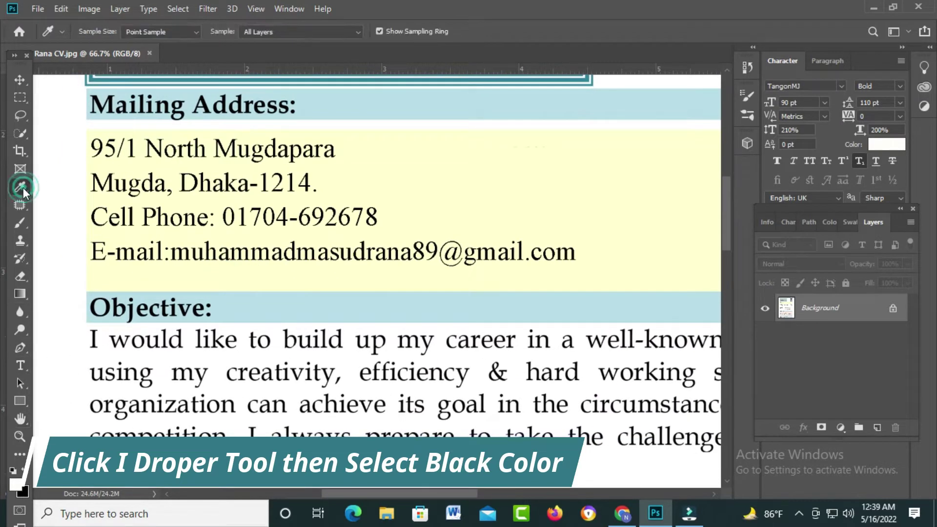
pyautogui.click(105, 143)
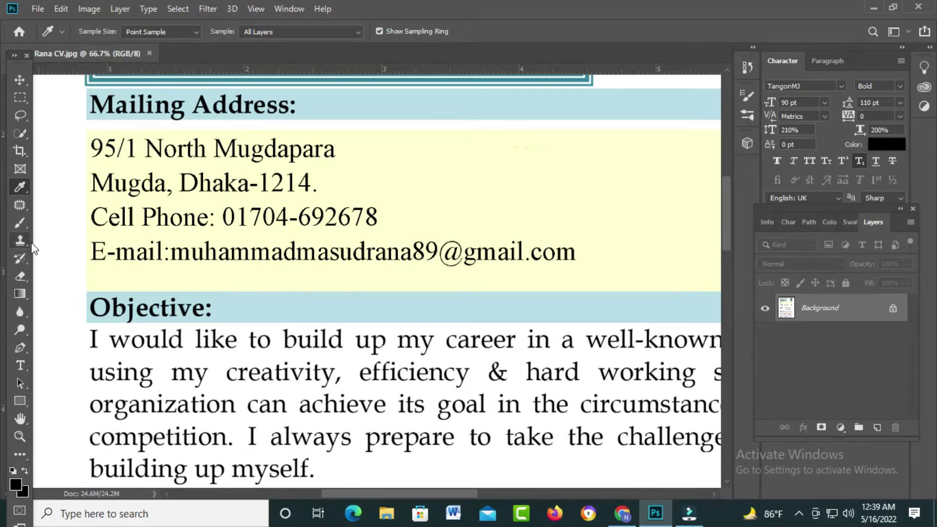
pyautogui.click(21, 366)
pyautogui.click(399, 182)
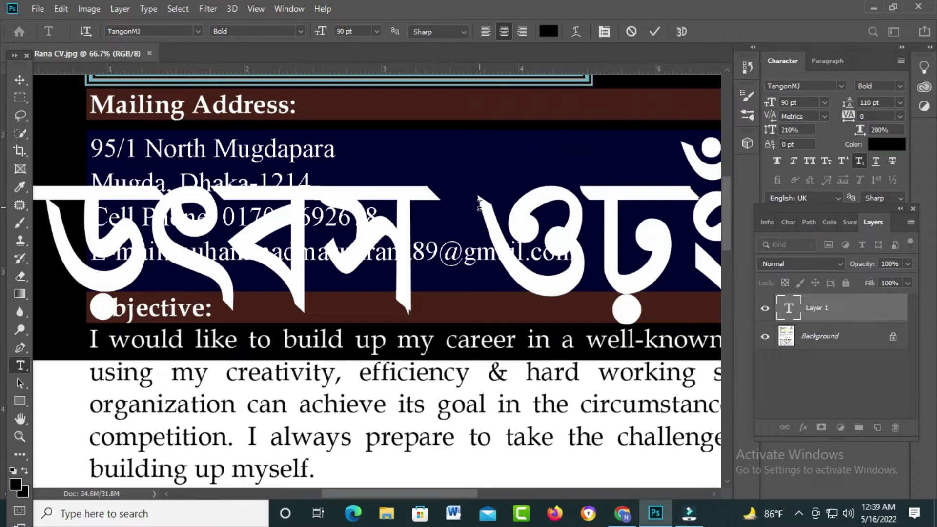
# - Set the text font to Times New Roman Regular
pyautogui.click(804, 87)
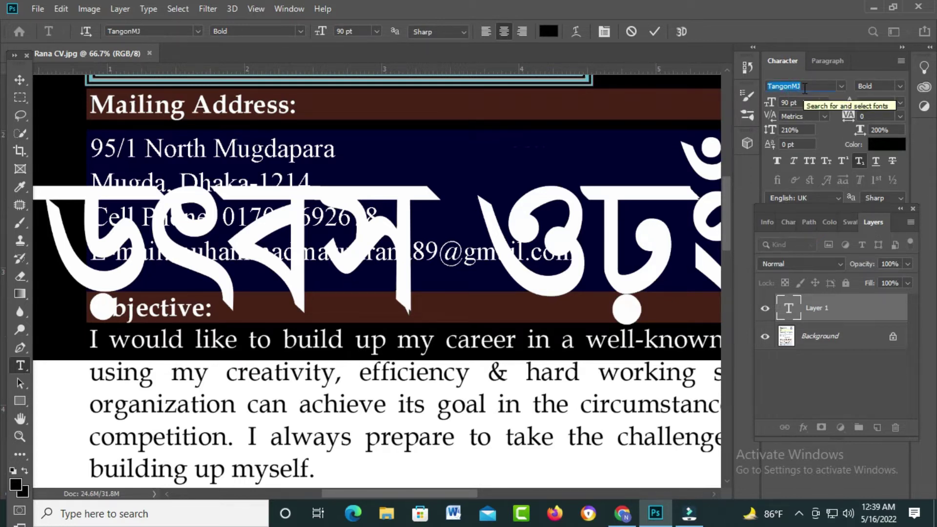
pyautogui.write('টহম')
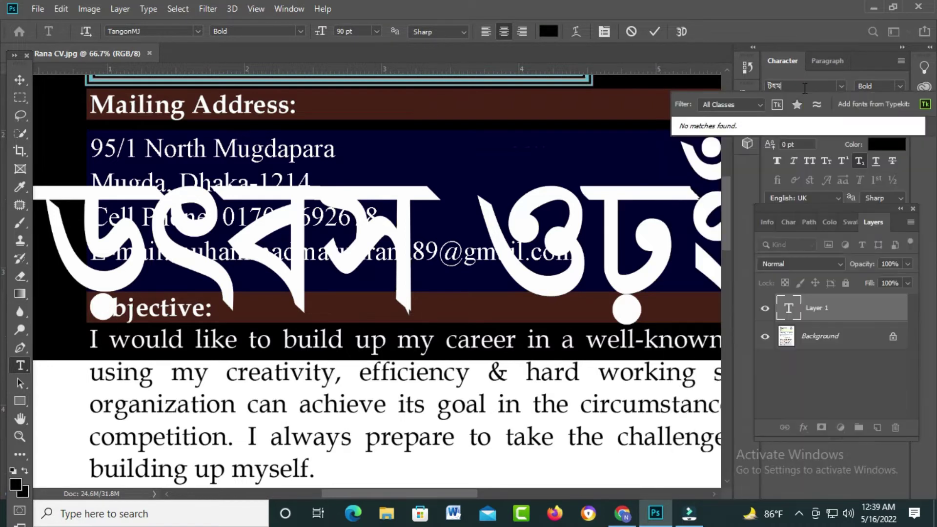
pyautogui.press('Escape')
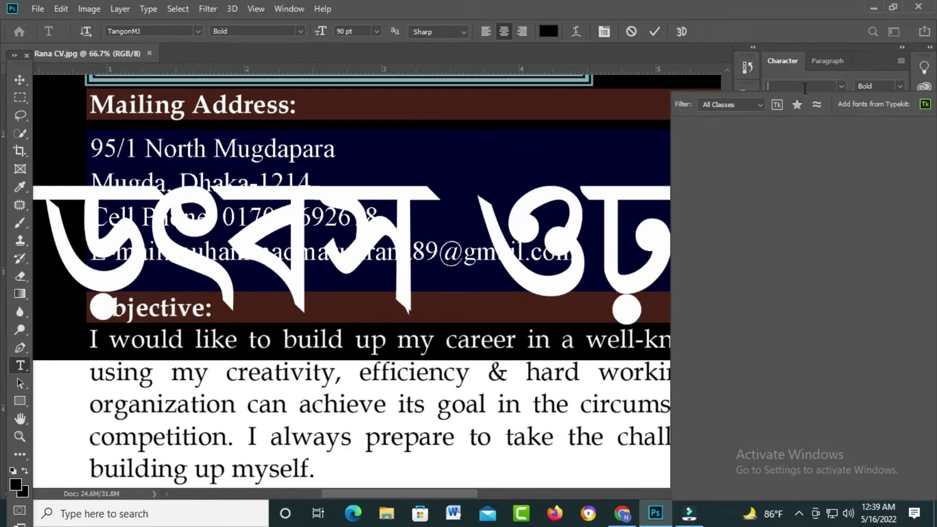
pyautogui.click(899, 85)
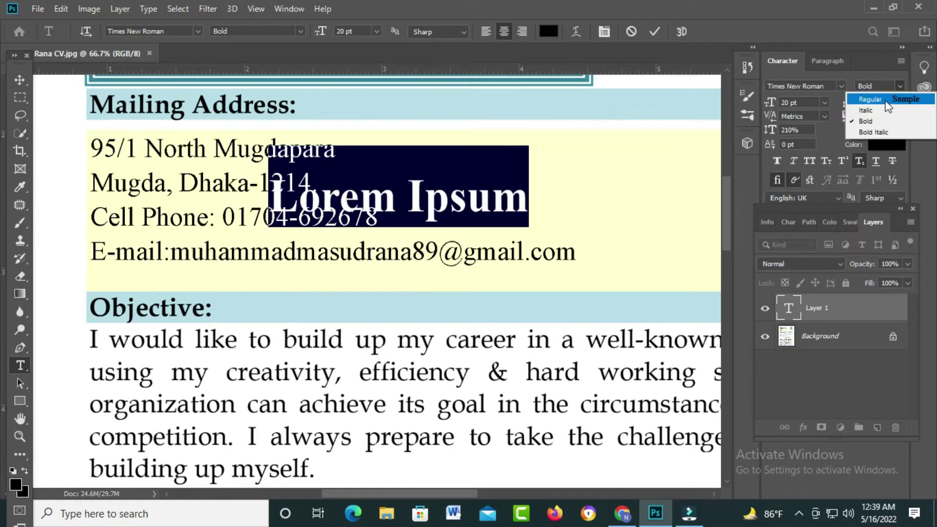
pyautogui.click(870, 99)
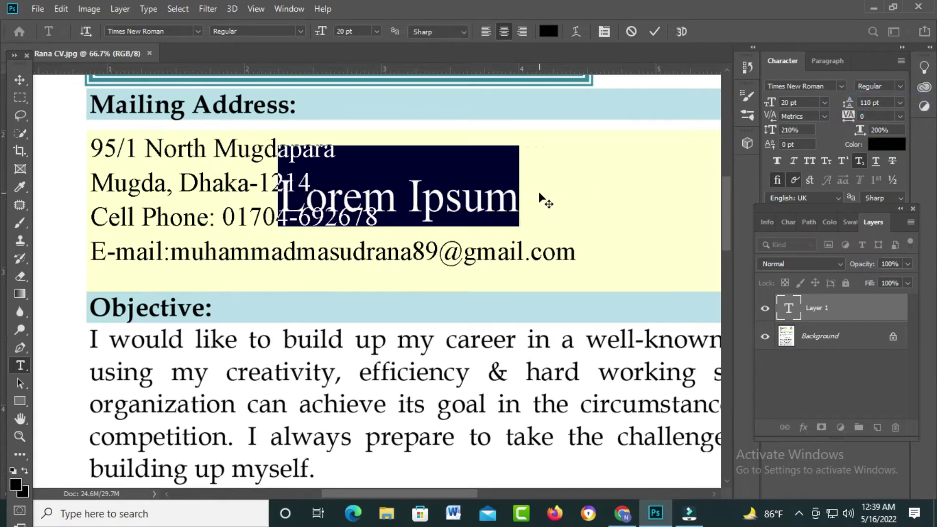
# - Replace the placeholder with the new first address line and commit it
pyautogui.click(516, 202)
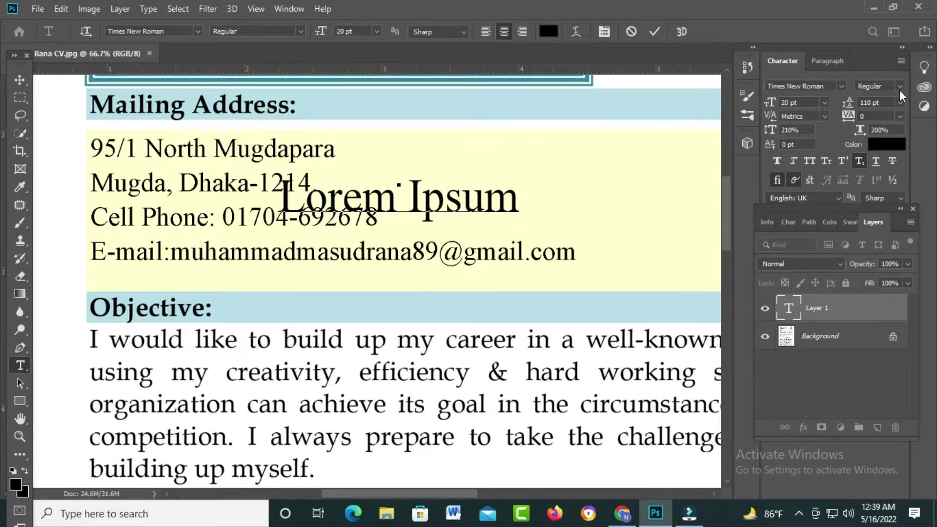
pyautogui.hotkey('ctrl', 'a')
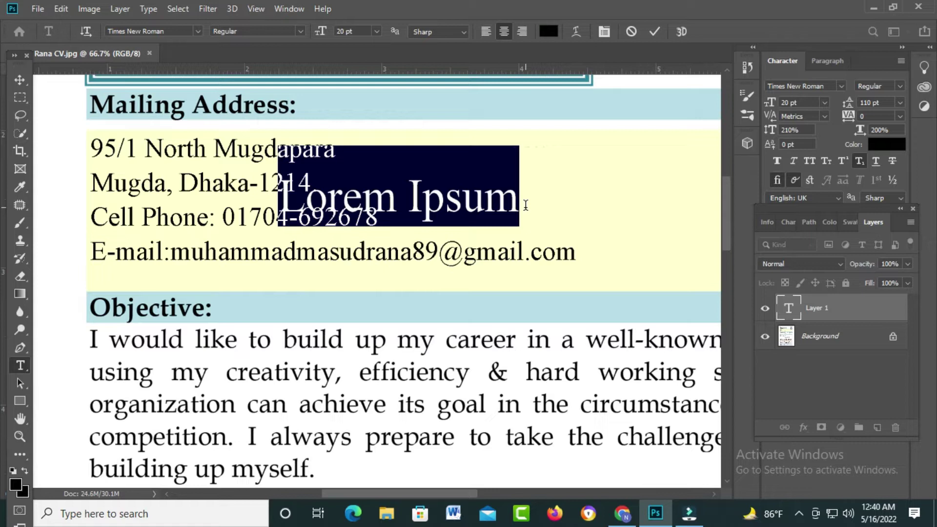
pyautogui.click(525, 205)
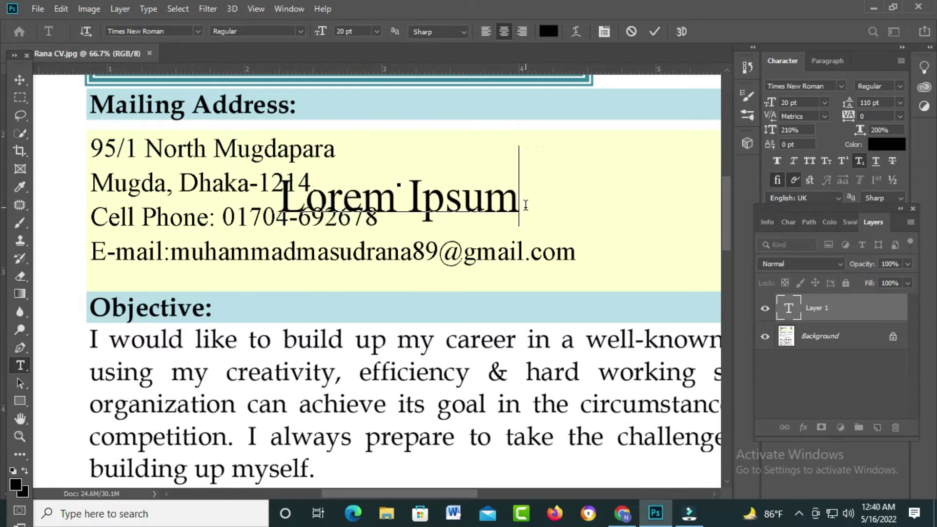
pyautogui.hotkey('ctrl', 'a')
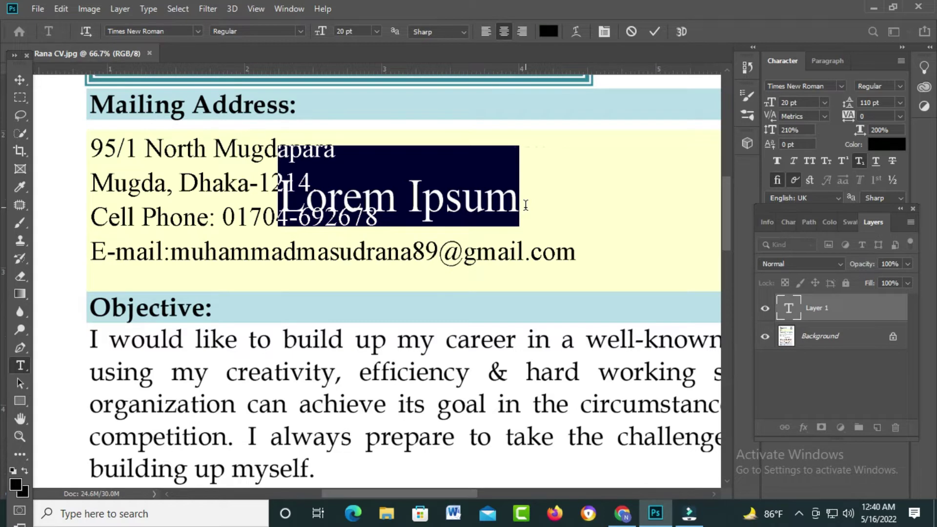
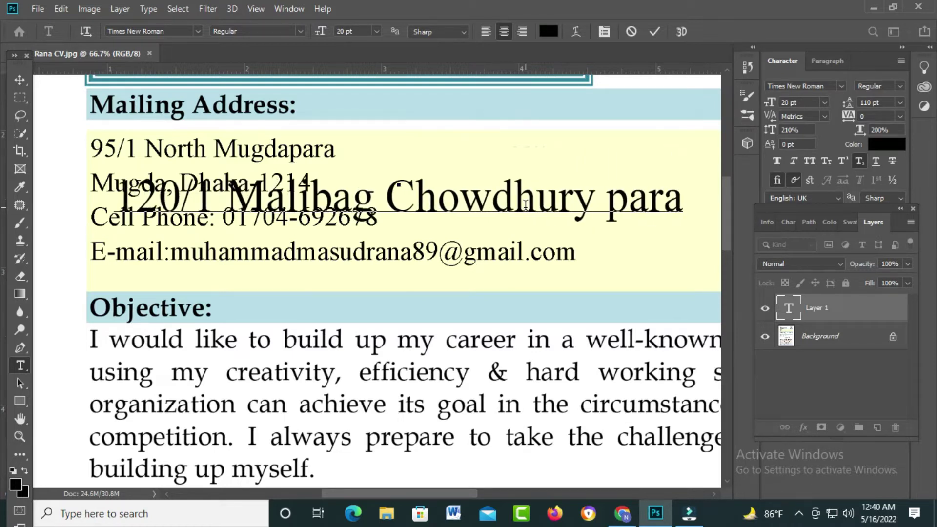
pyautogui.click(24, 77)
pyautogui.press('Tab')
pyautogui.write('16')
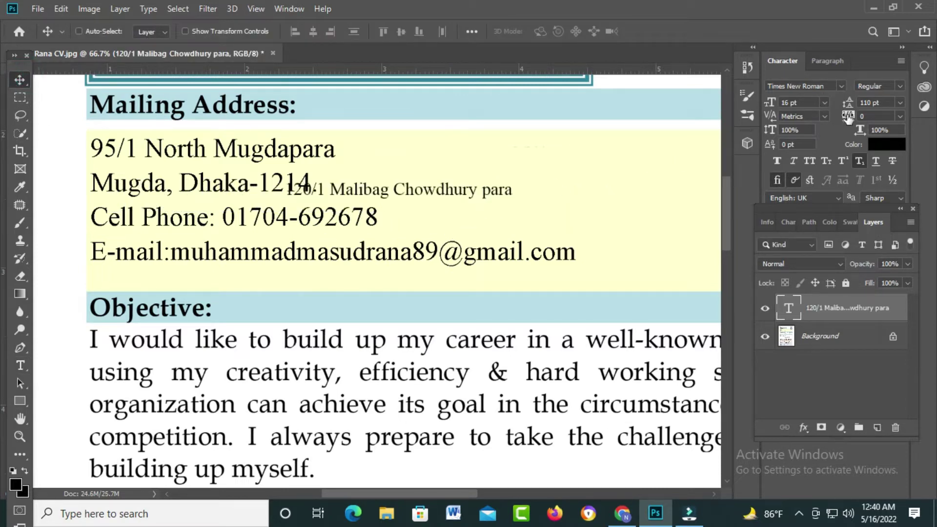
# - Set the address text to 20 pt and drag it over the first address line
pyautogui.click(789, 103)
pyautogui.write('5')
pyautogui.press('Return')
pyautogui.doubleClick(790, 102)
pyautogui.press('BackSpace')
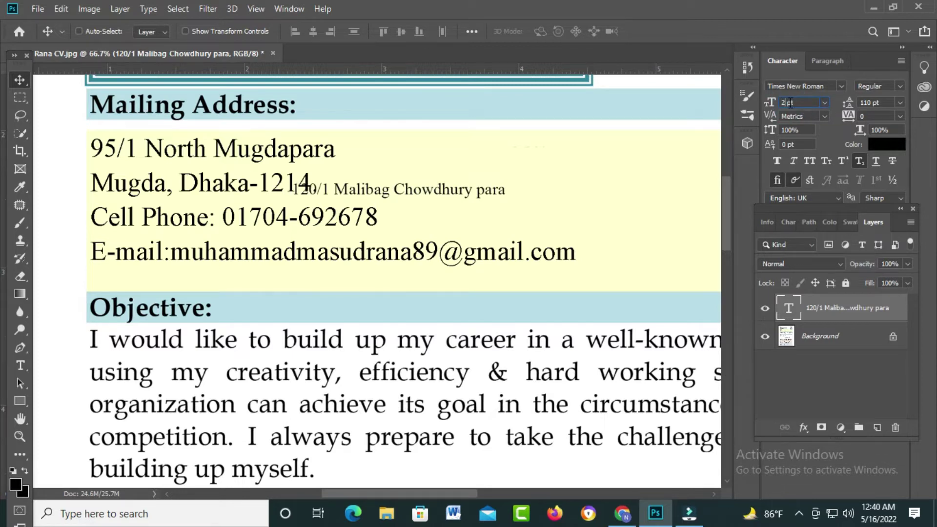
pyautogui.write('20')
pyautogui.press('Return')
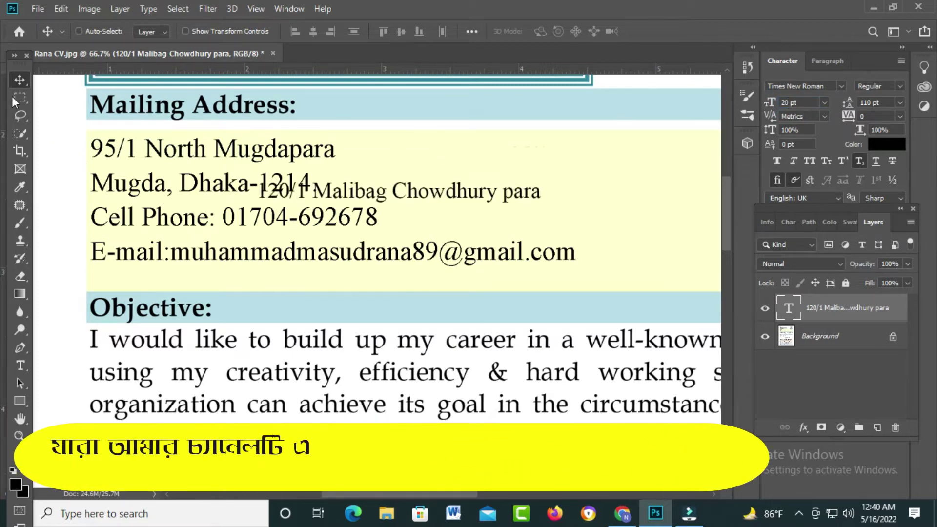
pyautogui.moveTo(403, 184); pyautogui.dragTo(263, 149)
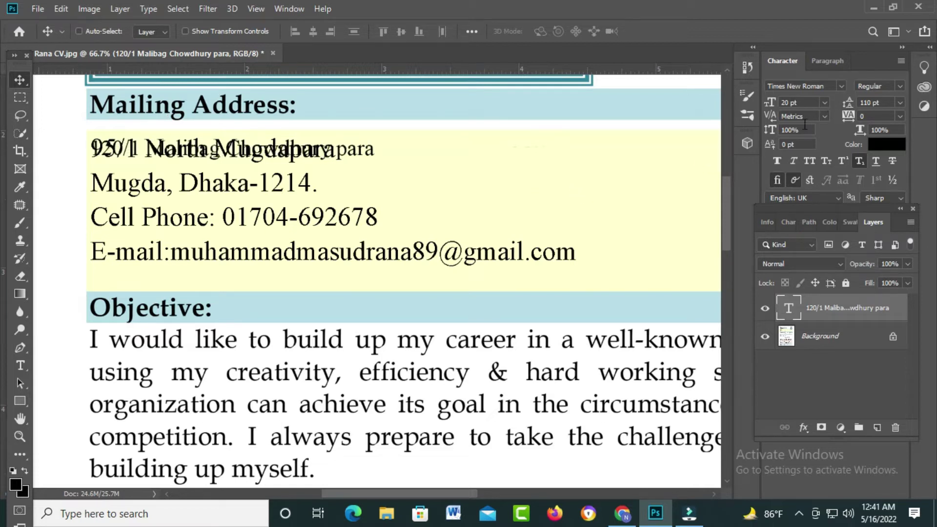
# - Enlarge the address text to 22 pt and nudge it right into place
pyautogui.click(787, 103)
pyautogui.write('22')
pyautogui.press('Return')
pyautogui.click(19, 79)
pyautogui.press('Right')
pyautogui.press('Right')
pyautogui.press('Right')
pyautogui.press('Right')
pyautogui.press('Right')
pyautogui.press('Right')
pyautogui.press('Right')
pyautogui.press('Right')
pyautogui.press('Right')
pyautogui.press('Right')
pyautogui.press('Right')
pyautogui.press('Right')
pyautogui.press('Right')
pyautogui.press('Right')
pyautogui.press('Right')
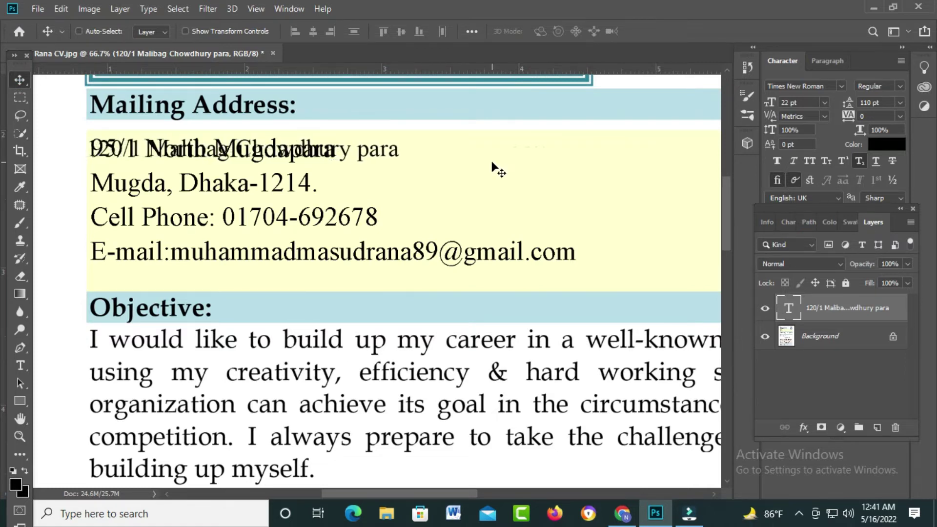
# - Hide the old first address line under a feathered blank yellow patch from the Background layer
pyautogui.click(841, 342)
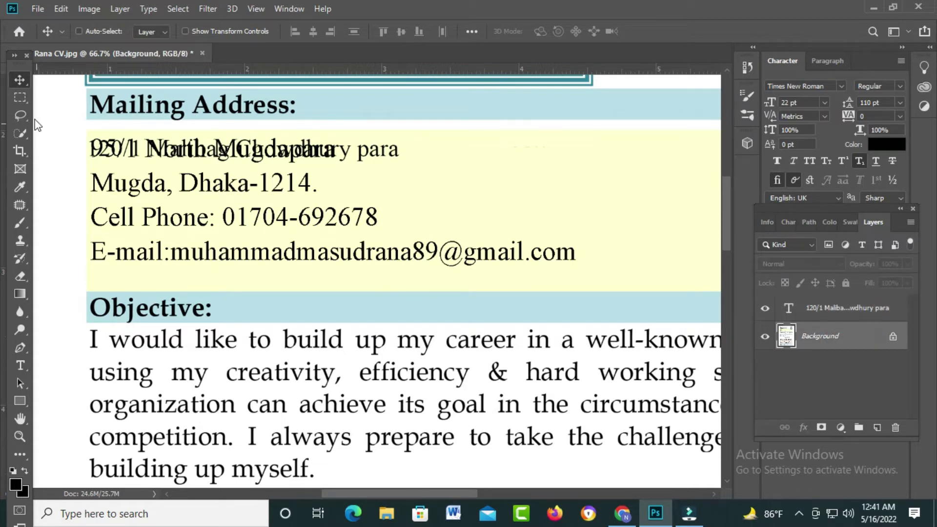
pyautogui.click(19, 102)
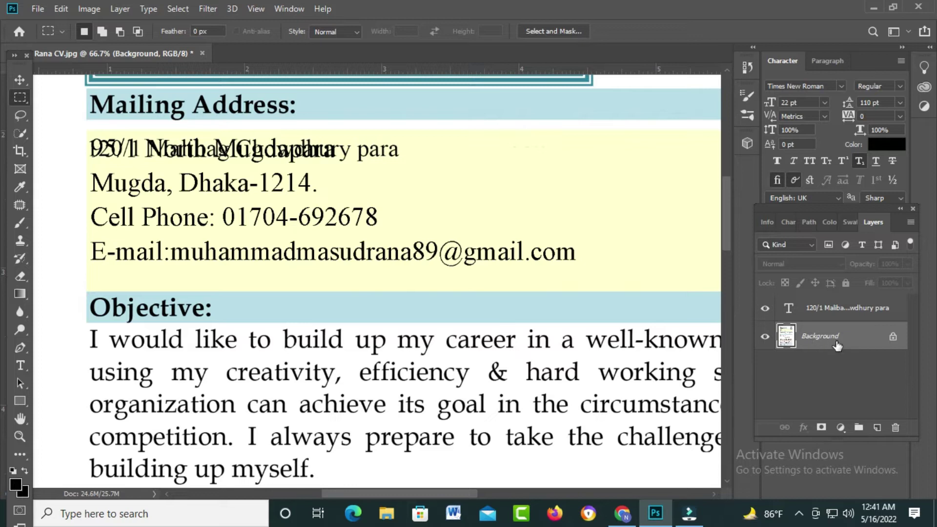
pyautogui.moveTo(428, 138); pyautogui.dragTo(656, 165)
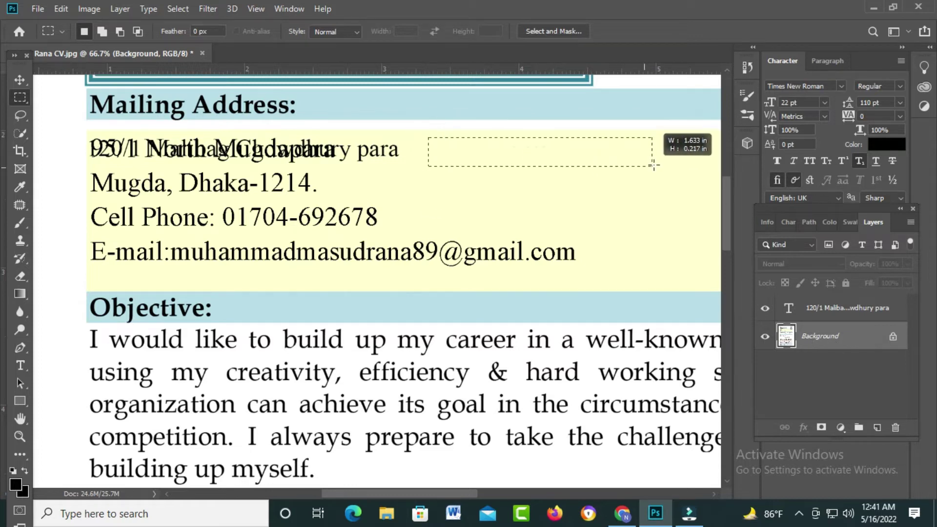
pyautogui.hotkey('shift', 'F6')
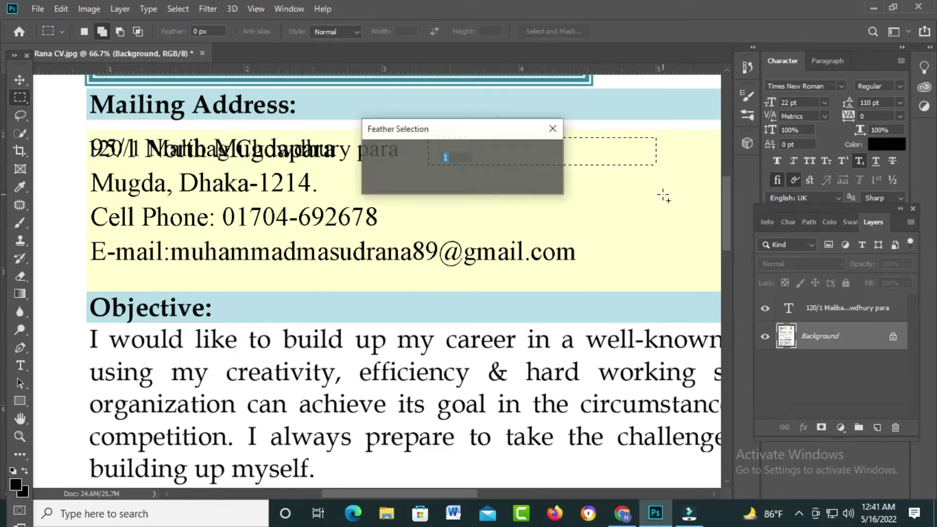
pyautogui.click(19, 79)
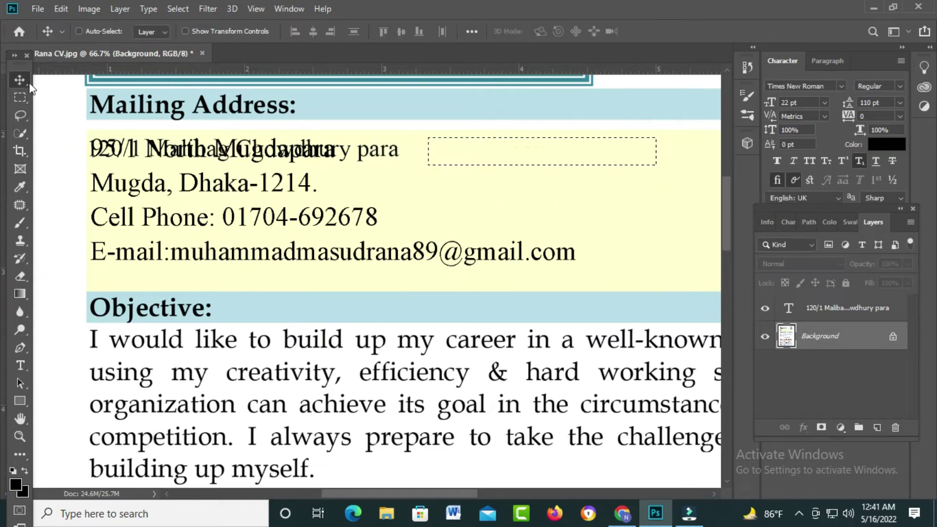
pyautogui.moveTo(549, 159); pyautogui.dragTo(380, 161)
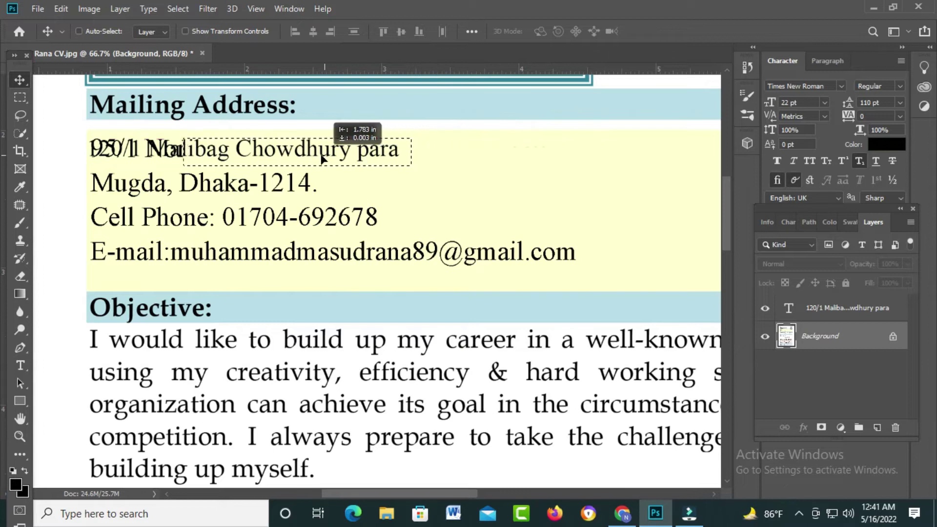
pyautogui.moveTo(380, 161); pyautogui.dragTo(228, 158)
pyautogui.hotkey('ctrl', 'd')
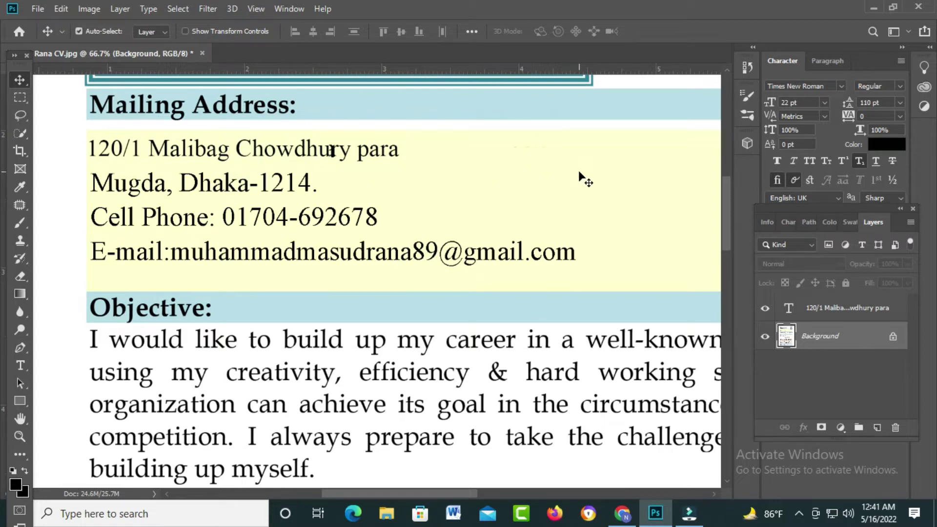
pyautogui.moveTo(195, 167); pyautogui.dragTo(229, 164)
# - Type the new second address line as a text layer beside the old one
pyautogui.click(21, 366)
pyautogui.click(405, 188)
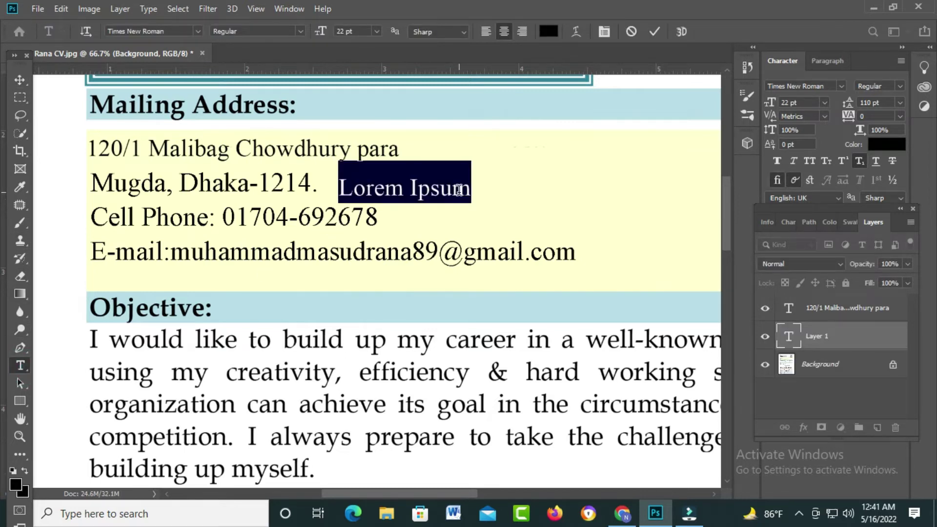
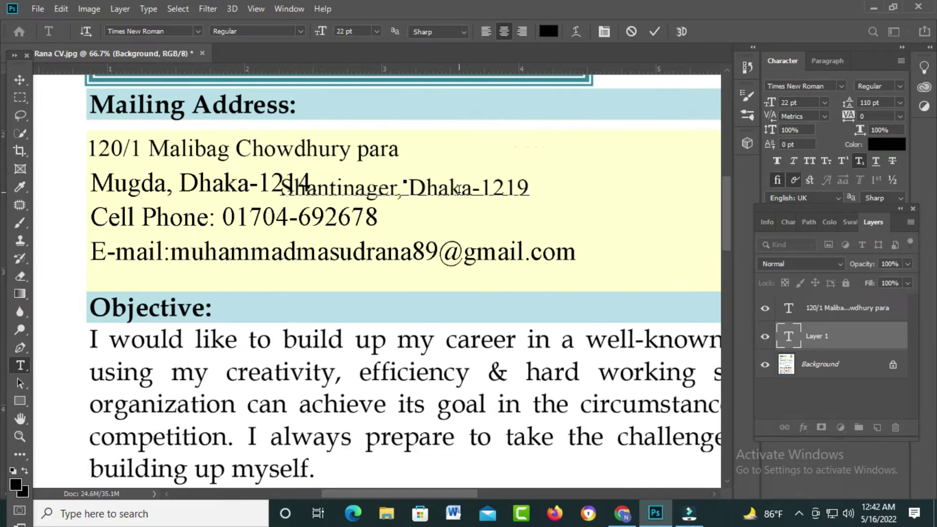
pyautogui.click(21, 80)
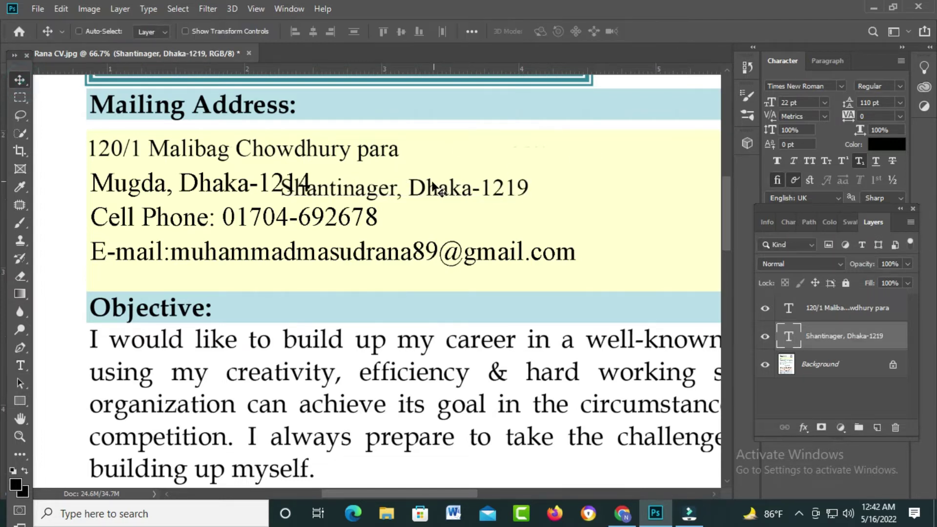
# - Move the new text onto the old second address line and marquee a blank yellow patch on Background
pyautogui.moveTo(426, 195); pyautogui.dragTo(235, 190)
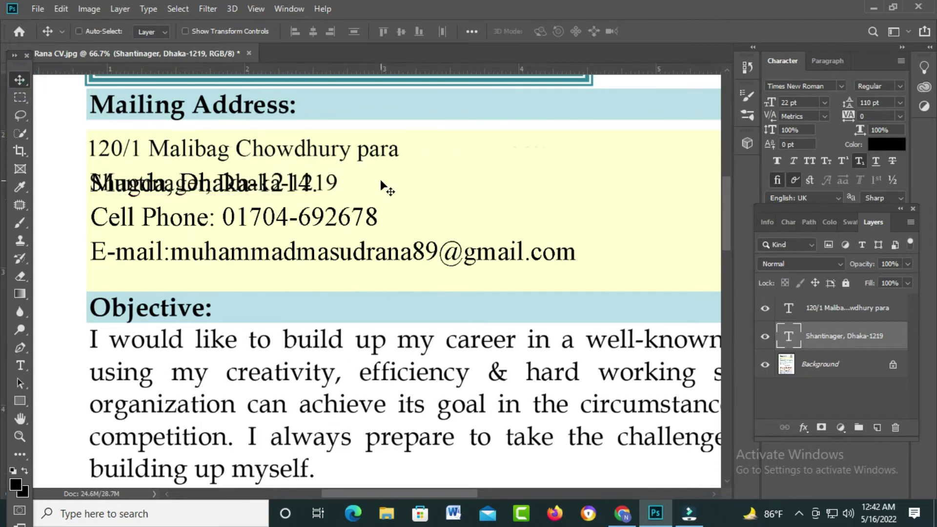
pyautogui.click(837, 369)
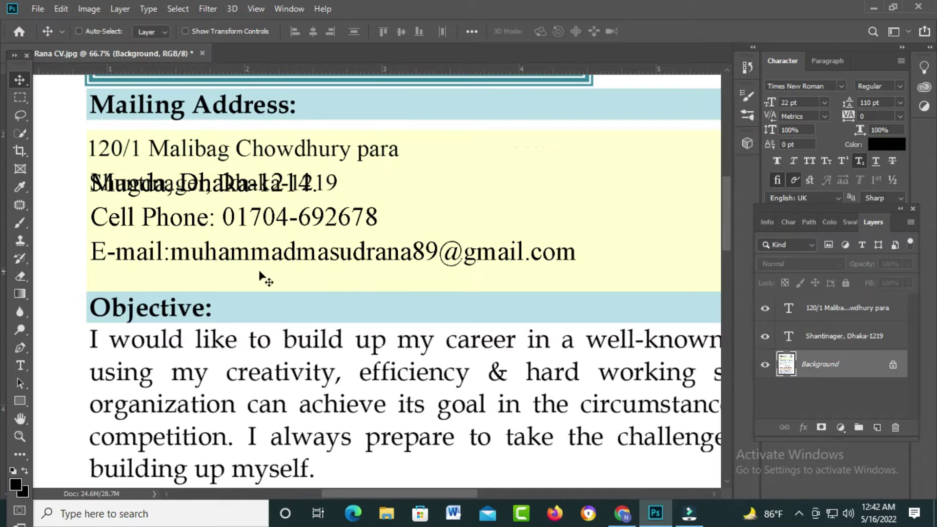
pyautogui.click(20, 98)
pyautogui.moveTo(370, 173); pyautogui.dragTo(605, 194)
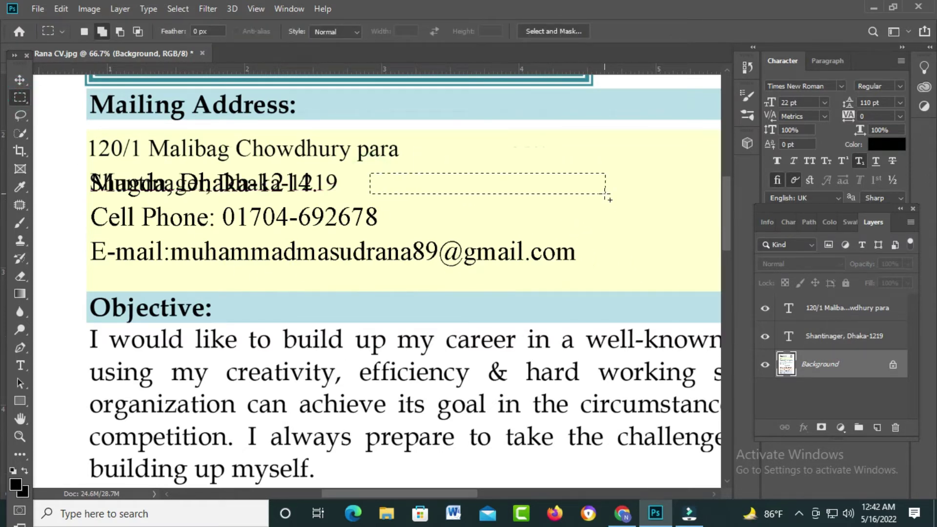
pyautogui.hotkey('shift', 'F6')
pyautogui.press('Escape')
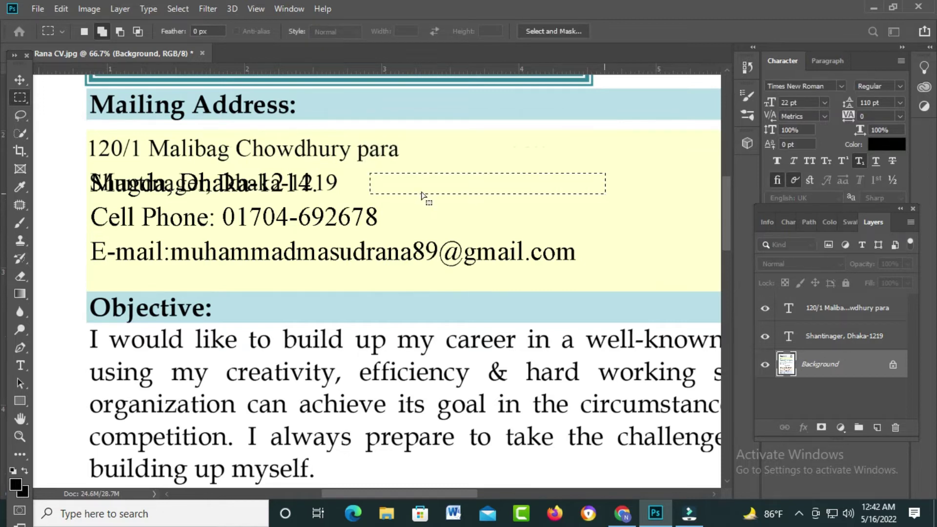
# - Slide the yellow patch over the old address text, then begin a text entry beside the phone number
pyautogui.press('v')
pyautogui.moveTo(422, 195); pyautogui.dragTo(143, 195)
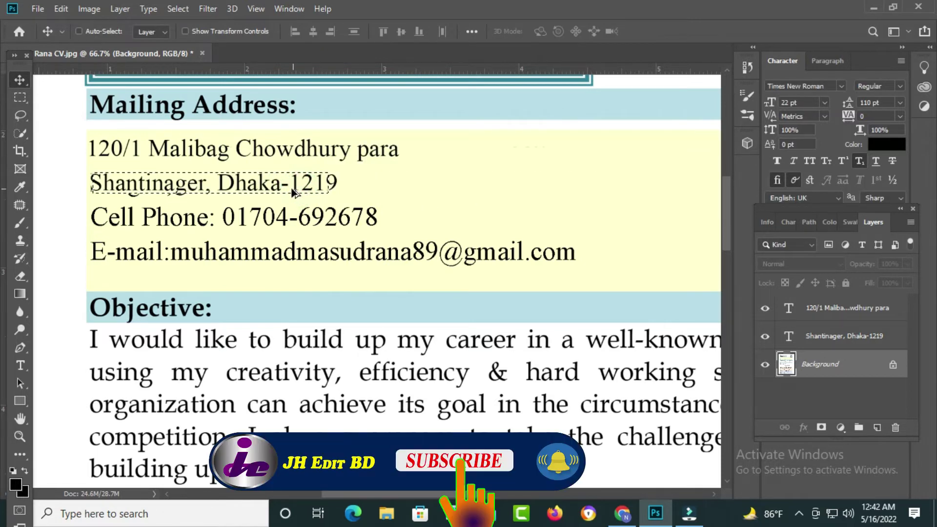
pyautogui.moveTo(287, 193); pyautogui.dragTo(282, 194)
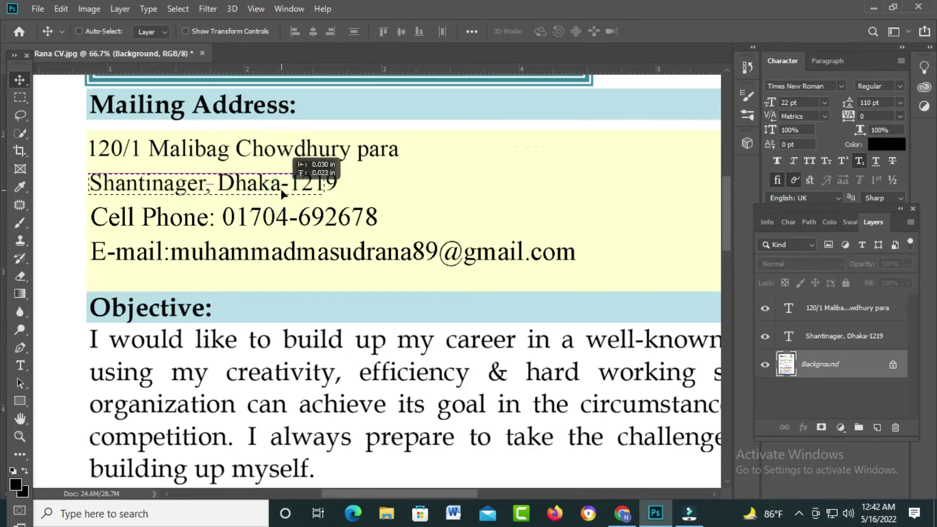
pyautogui.press('t')
pyautogui.click(360, 214)
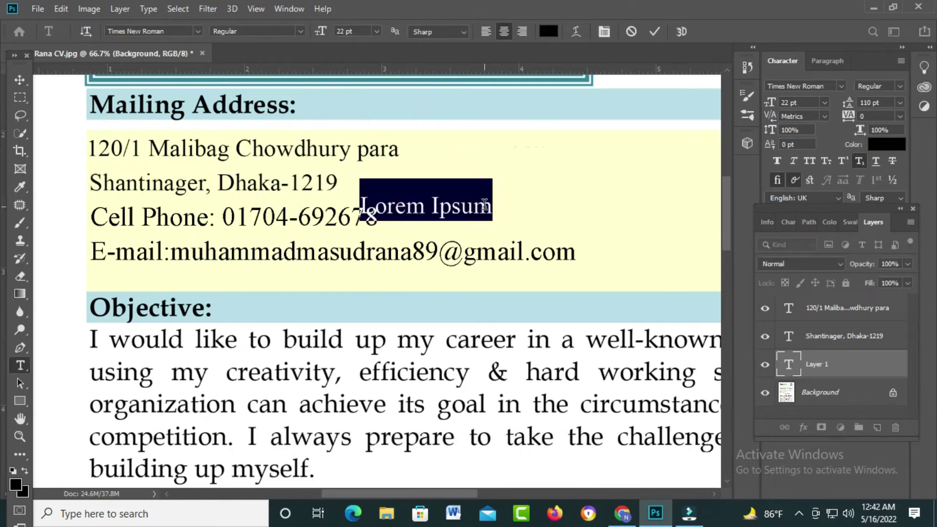
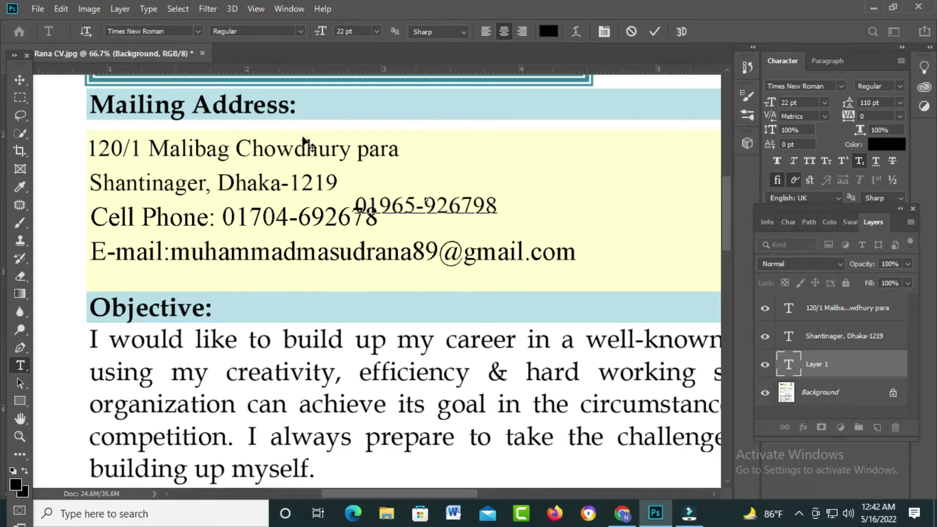
# - Type the new phone number, move it onto the Cell Phone line at 25 pt, and nudge it into line
pyautogui.click(20, 80)
pyautogui.moveTo(423, 205)
pyautogui.mouseDown()
pyautogui.moveTo(312, 233)
pyautogui.moveTo(313, 216)
pyautogui.mouseUp()
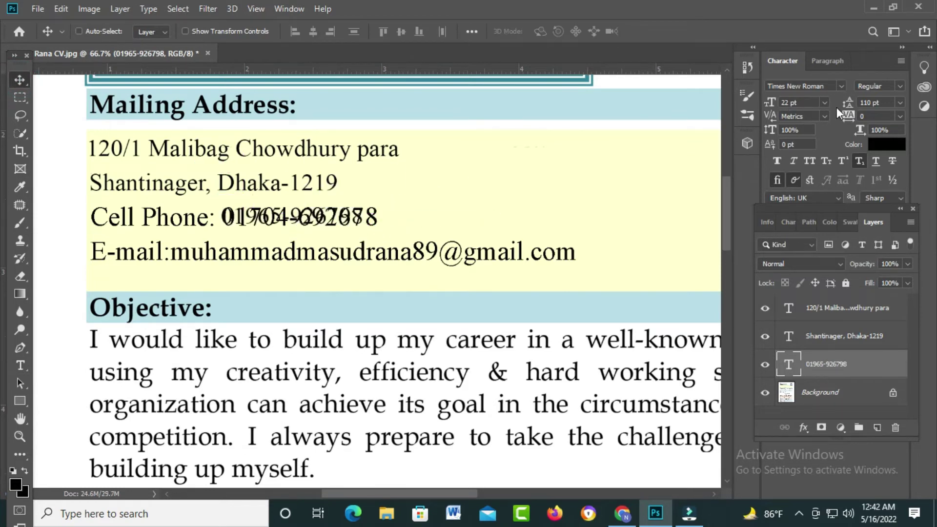
pyautogui.click(806, 103)
pyautogui.write('25')
pyautogui.press('Return')
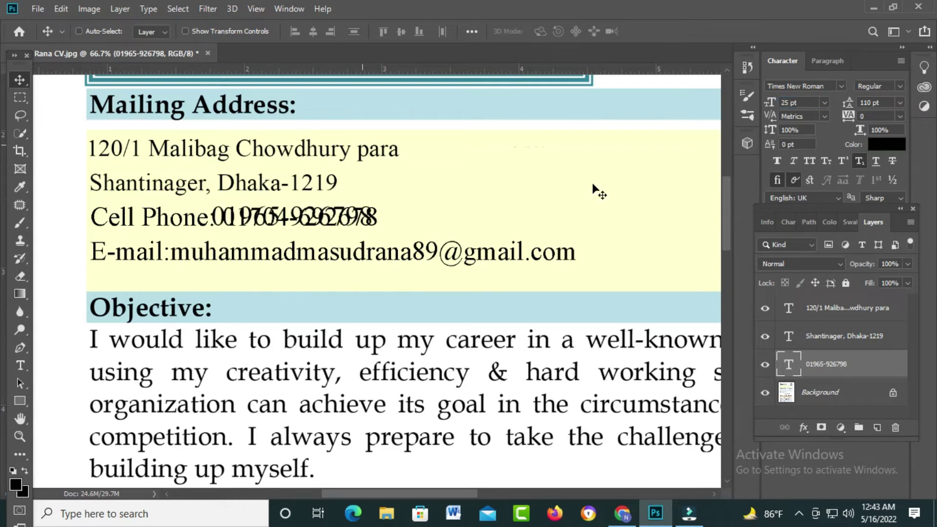
pyautogui.press('Right')
pyautogui.press('Right')
pyautogui.press('Right')
pyautogui.press('Right')
pyautogui.press('Right')
pyautogui.press('Right')
pyautogui.press('Right')
pyautogui.press('Right')
pyautogui.press('Right')
pyautogui.press('Right')
pyautogui.press('Right')
pyautogui.press('Right')
pyautogui.press('Right')
pyautogui.press('Right')
pyautogui.press('Right')
pyautogui.press('Right')
pyautogui.press('Right')
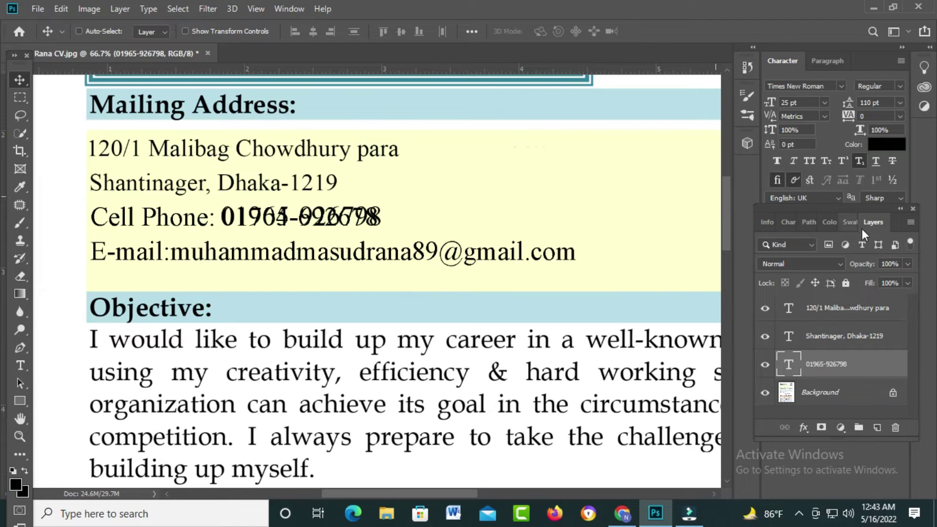
pyautogui.click(848, 398)
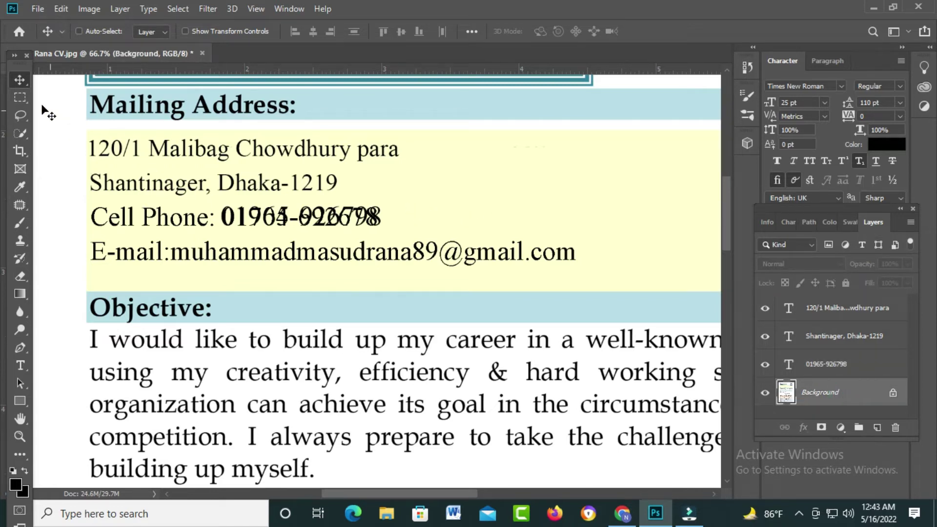
# - Cover the old phone digits with a blank yellow patch placed right after 'Cell Phone:'
pyautogui.click(20, 97)
pyautogui.moveTo(398, 203); pyautogui.dragTo(572, 225)
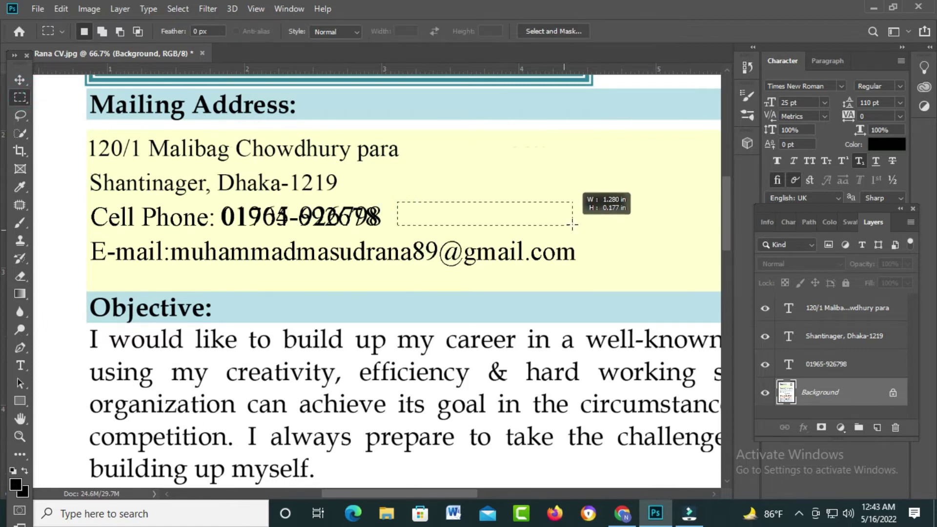
pyautogui.press('v')
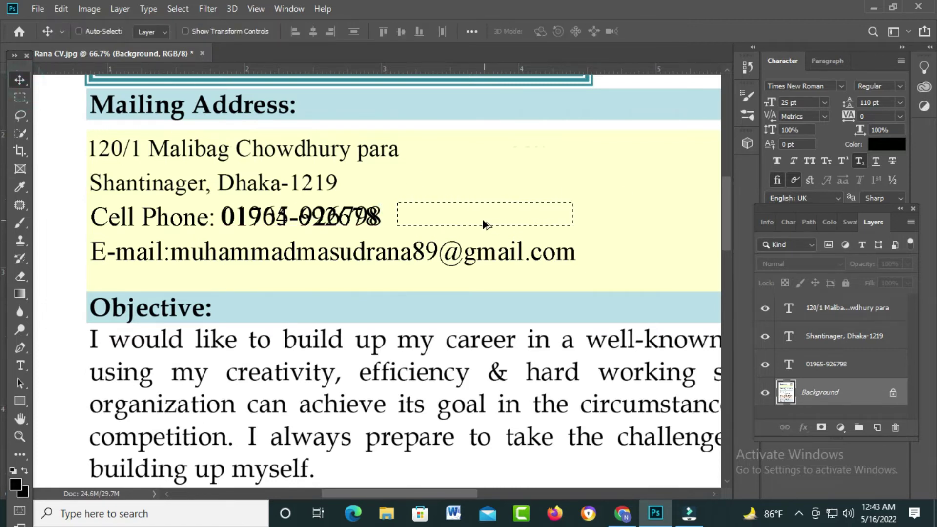
pyautogui.moveTo(442, 210); pyautogui.dragTo(322, 214)
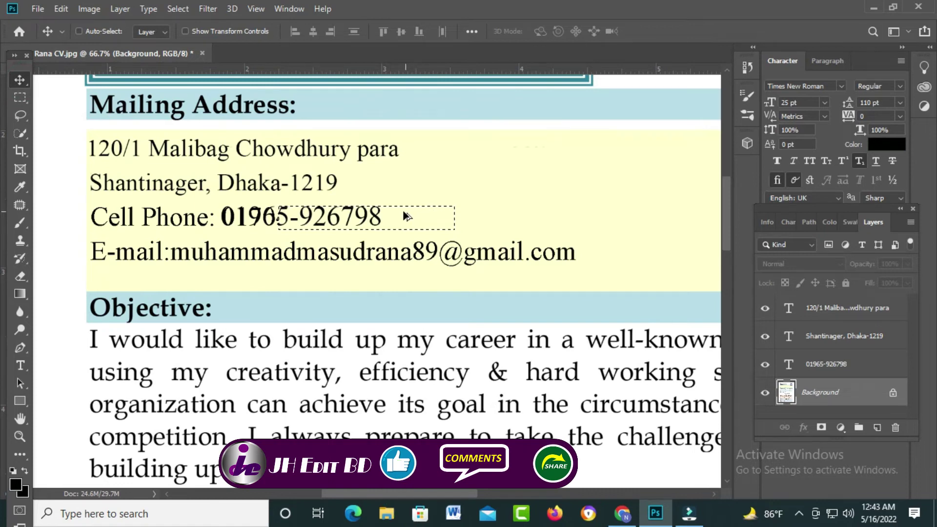
pyautogui.moveTo(406, 215); pyautogui.dragTo(360, 216)
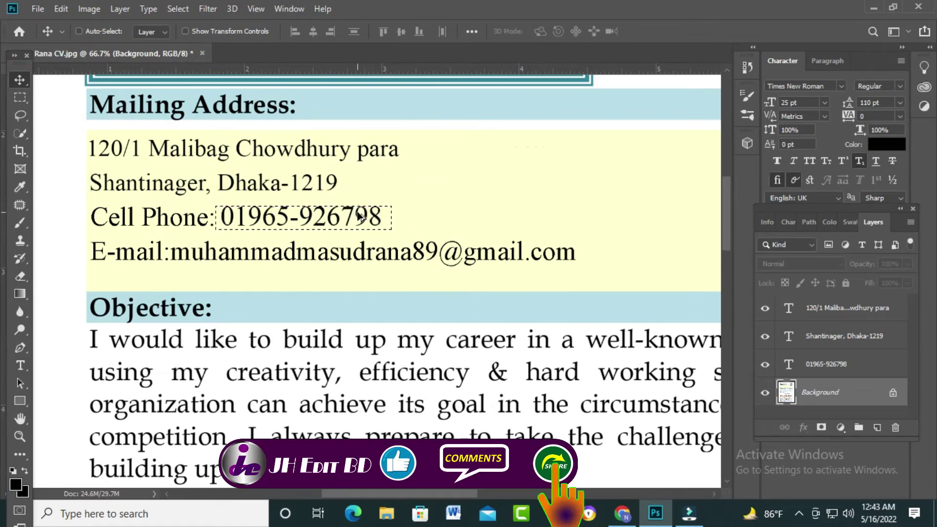
pyautogui.hotkey('ctrl', 'd')
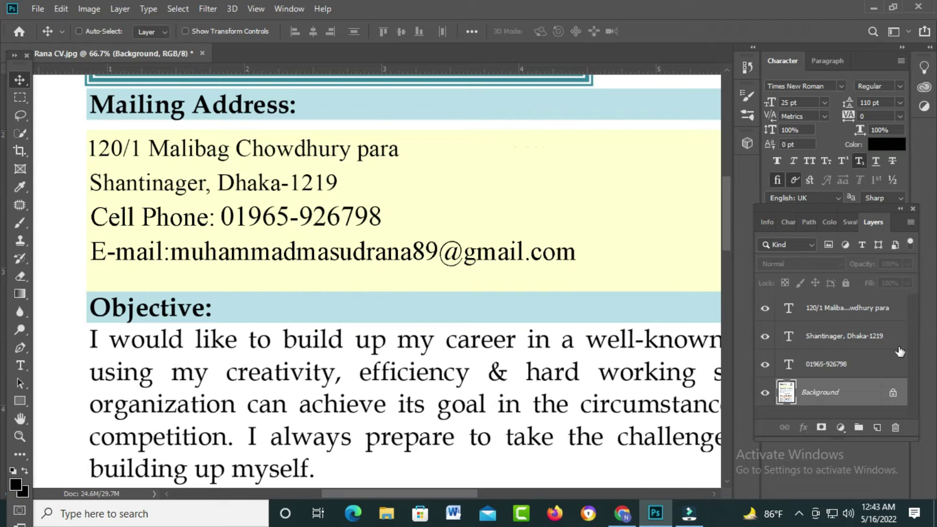
# - Pan up to bring the RESUME name header into view
pyautogui.press('ctrl')
pyautogui.click(20, 418)
pyautogui.moveTo(394, 195); pyautogui.dragTo(383, 359)
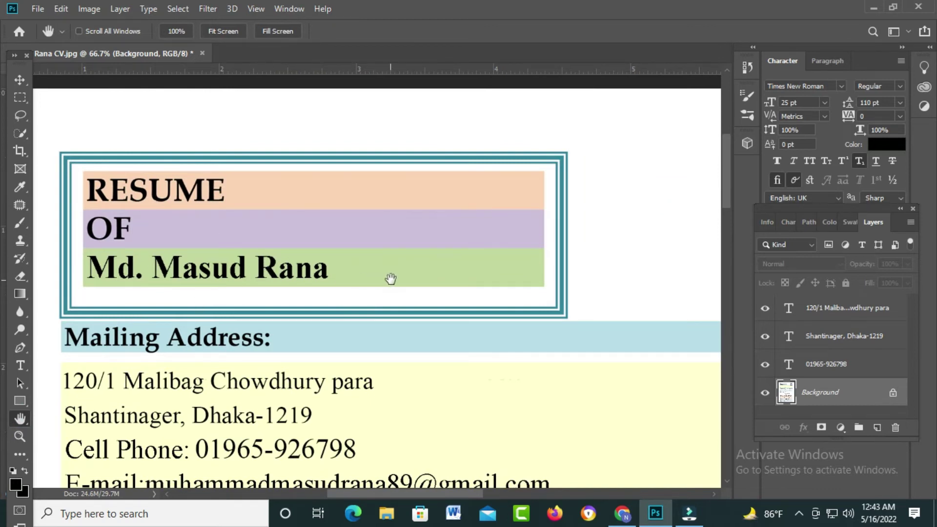
# - Type the new name as a text layer and move it over the old name
pyautogui.click(20, 365)
pyautogui.click(407, 247)
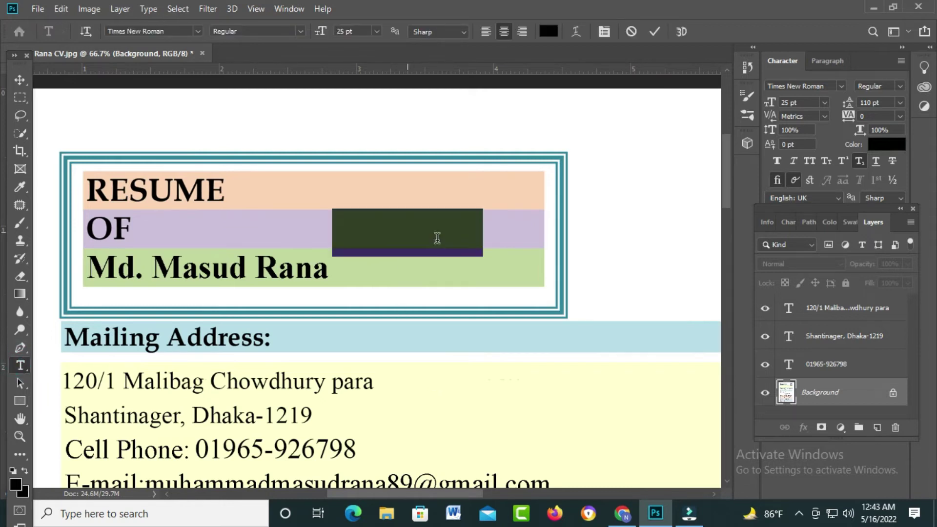
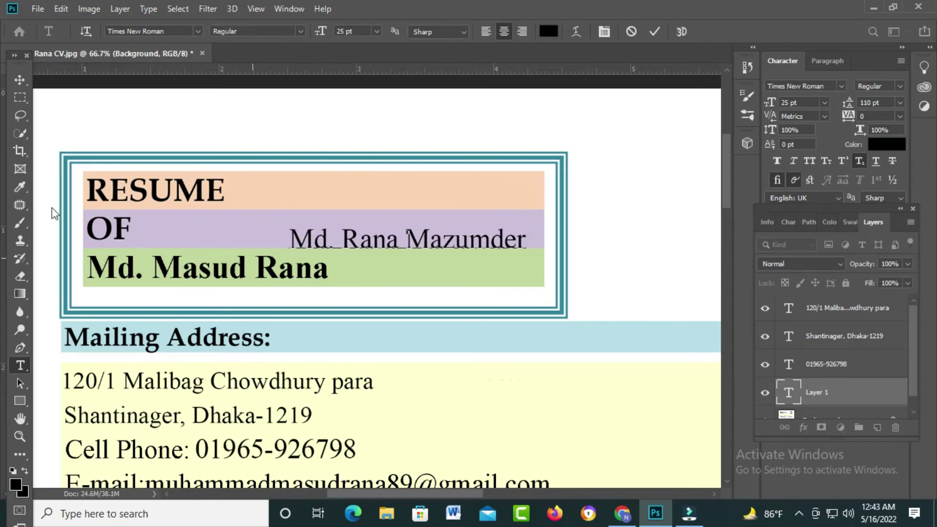
pyautogui.click(20, 79)
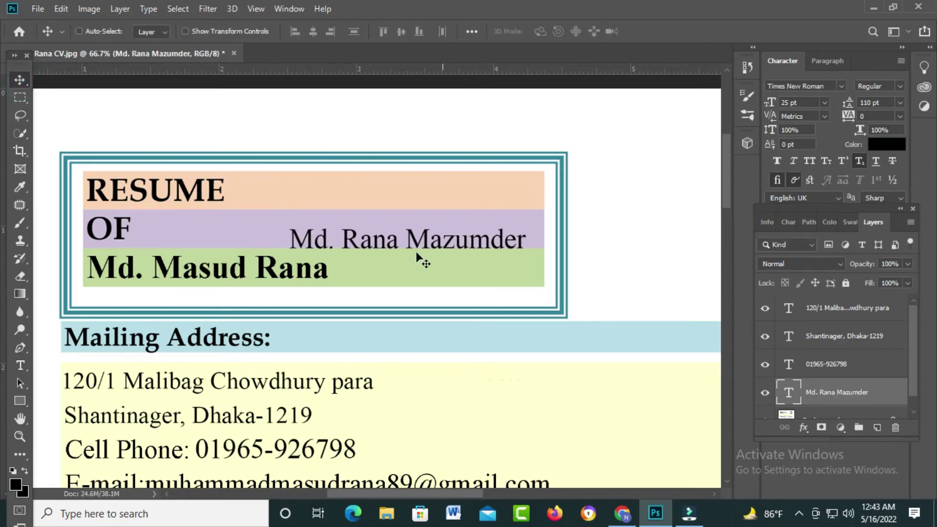
pyautogui.moveTo(341, 267); pyautogui.dragTo(196, 266)
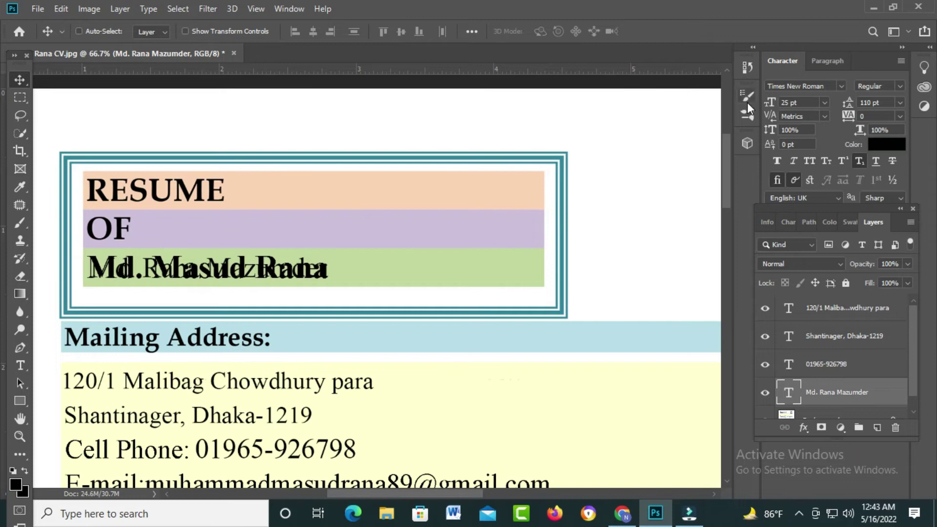
# - Set the name text to 30 pt, align it with the old name, and marquee a blank green patch
pyautogui.click(787, 103)
pyautogui.write('0')
pyautogui.press('Return')
pyautogui.hotkey('shift', 'Right')
pyautogui.hotkey('shift', 'Right')
pyautogui.hotkey('shift', 'Right')
pyautogui.hotkey('shift', 'Right')
pyautogui.hotkey('shift', 'Right')
pyautogui.hotkey('shift', 'Right')
pyautogui.click(20, 97)
pyautogui.moveTo(399, 251); pyautogui.dragTo(539, 280)
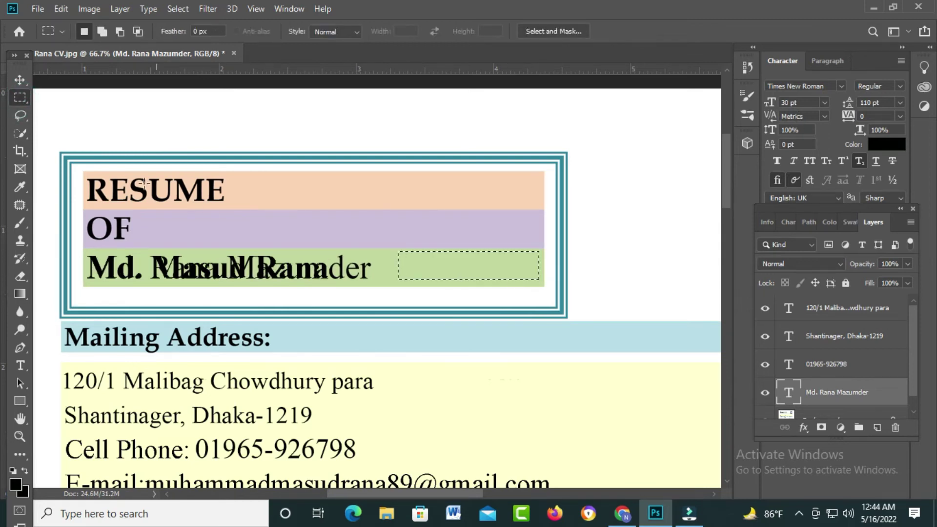
pyautogui.click(20, 79)
pyautogui.hotkey('shift', 'F6')
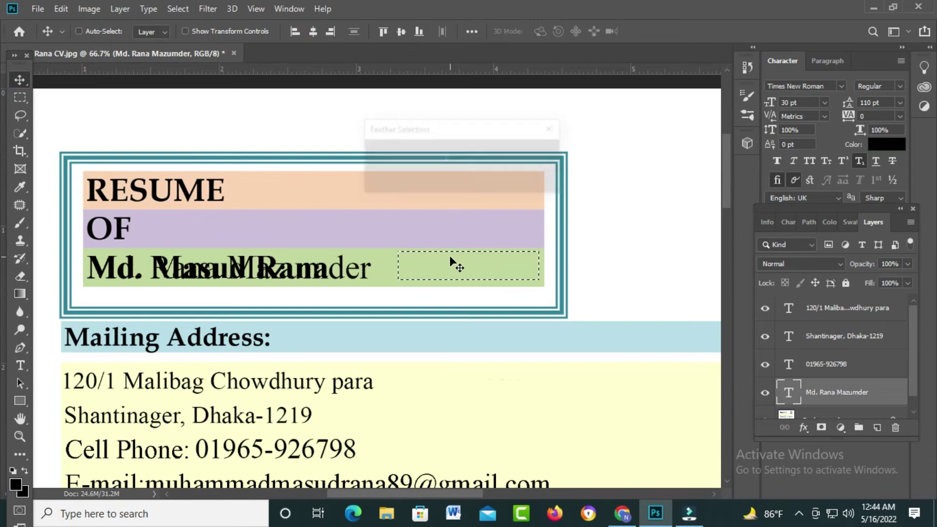
pyautogui.press('Return')
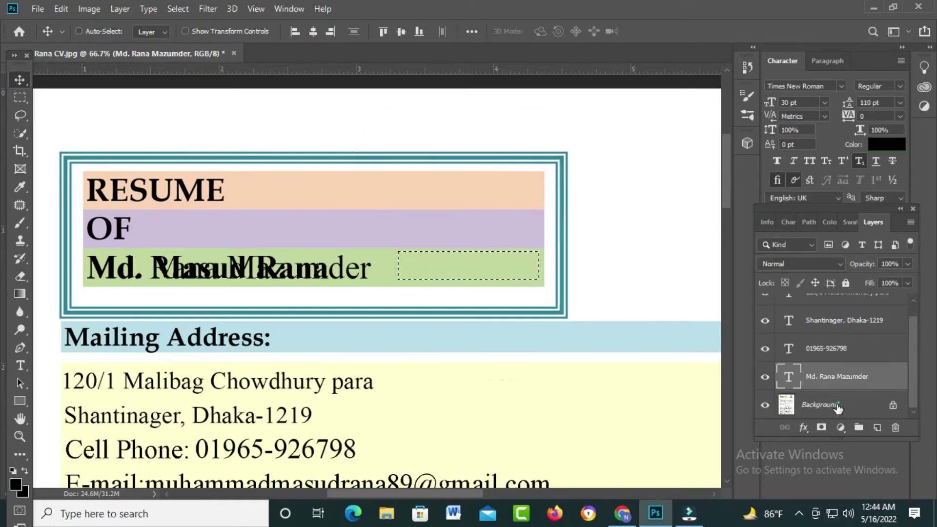
pyautogui.click(820, 406)
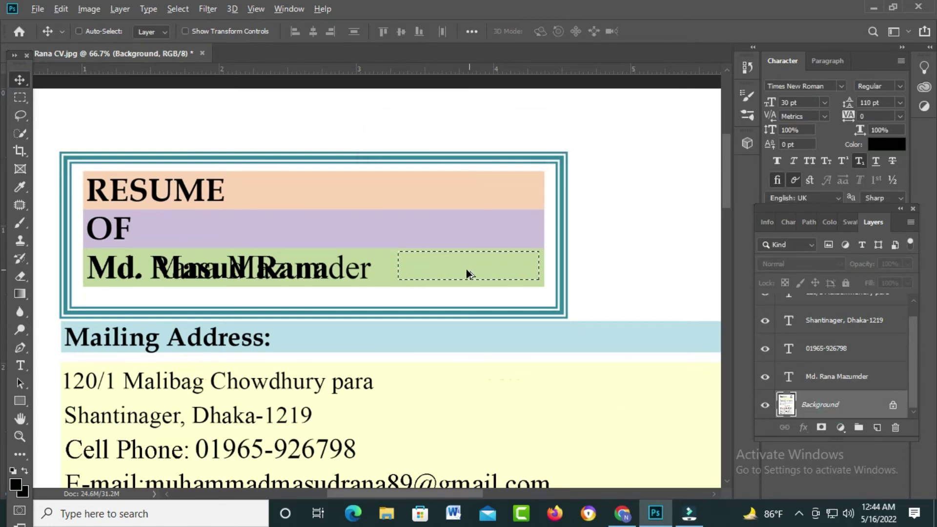
pyautogui.moveTo(444, 270); pyautogui.dragTo(286, 276)
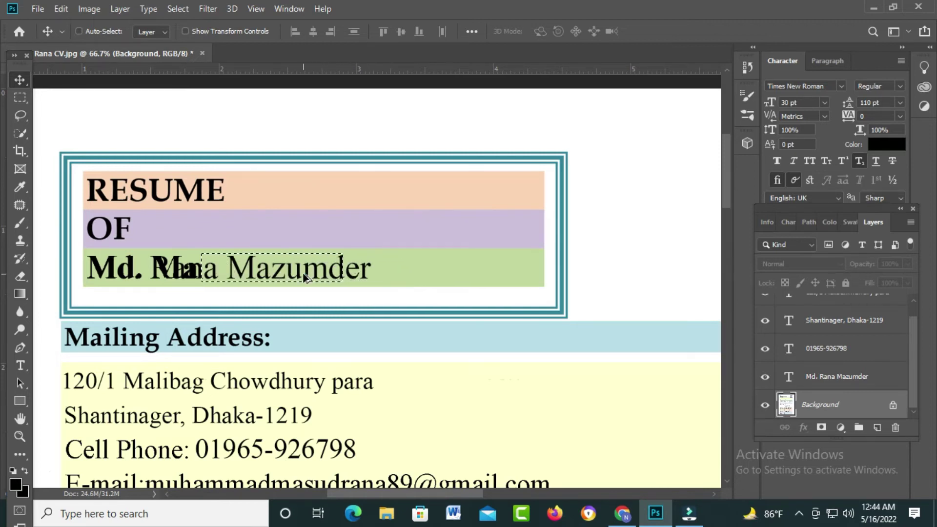
pyautogui.moveTo(220, 280); pyautogui.dragTo(149, 274)
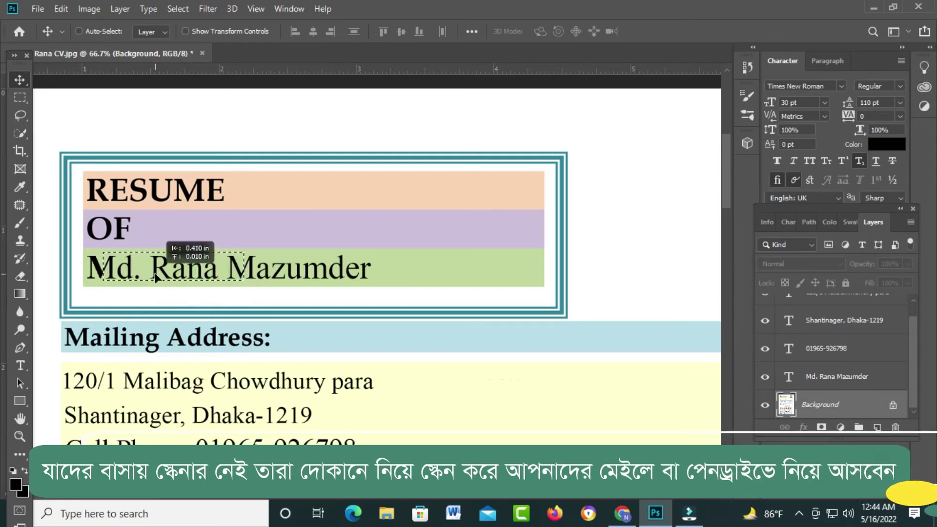
pyautogui.hotkey('ctrl', 'd')
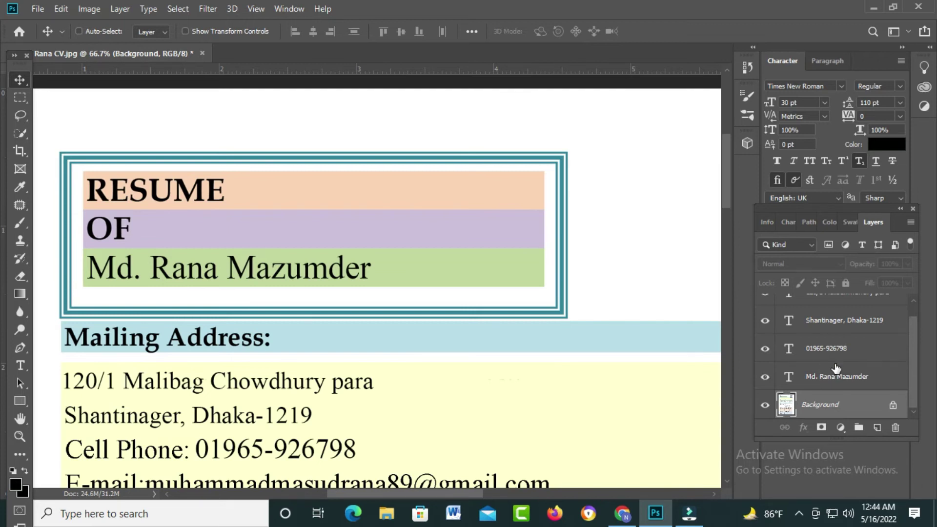
pyautogui.scroll(1, 830, 383)
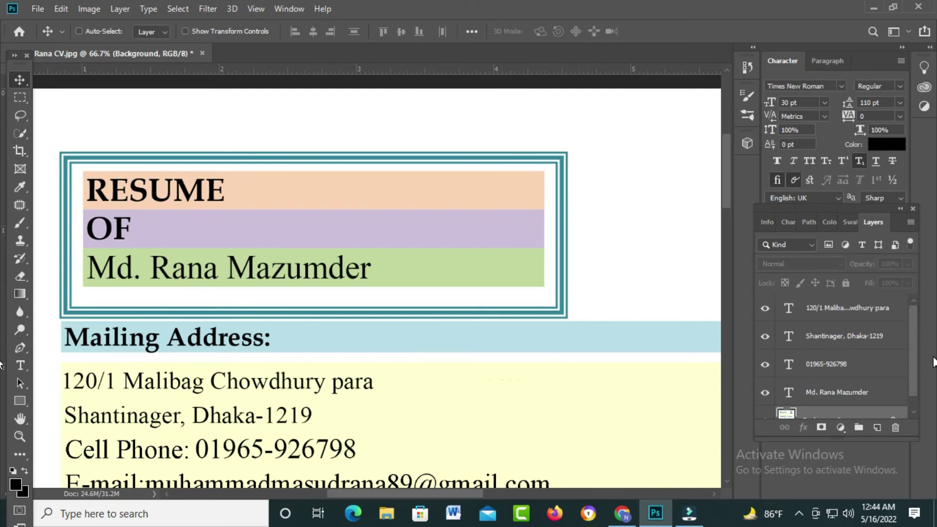
pyautogui.doubleClick(855, 310)
pyautogui.press('Return')
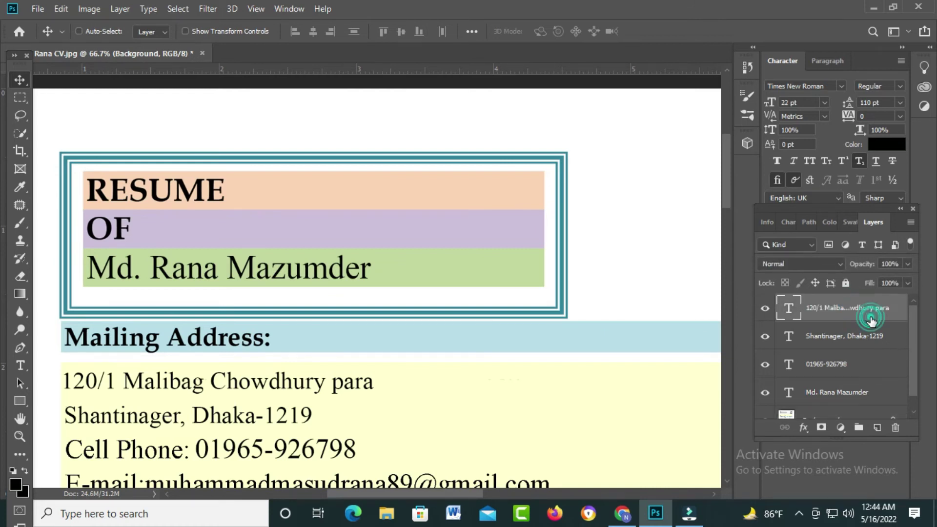
pyautogui.scroll(-1, 864, 401)
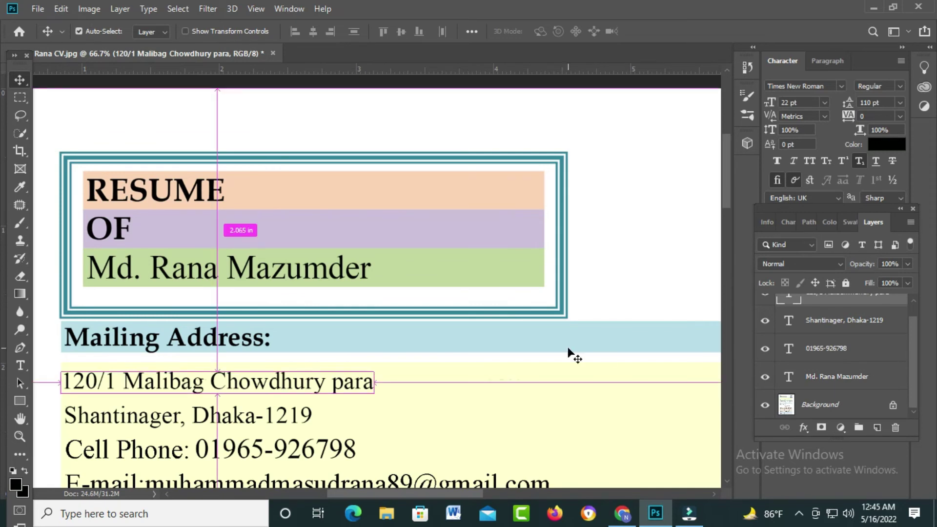
pyautogui.scroll(-5, 568, 355)
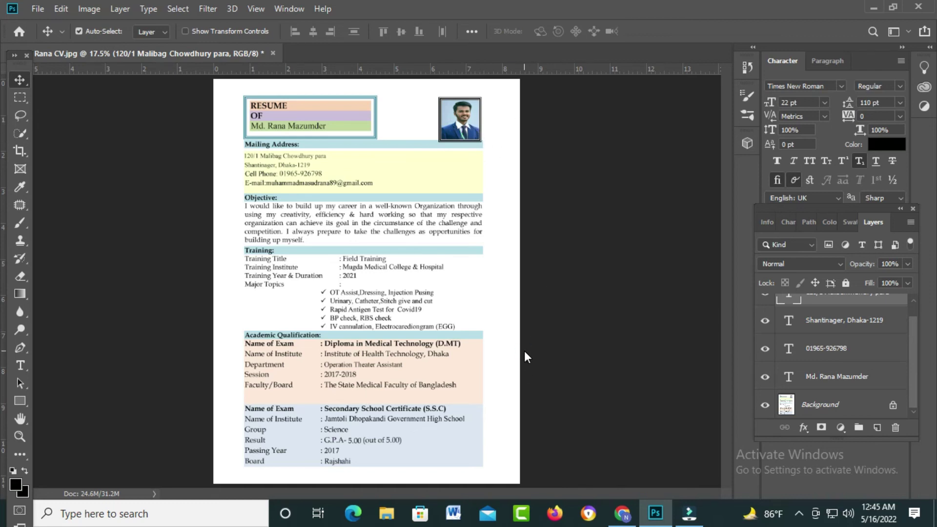
# - Open the ID Pic image, select all of it, and paste it into the CV
pyautogui.hotkey('ctrl', 'o')
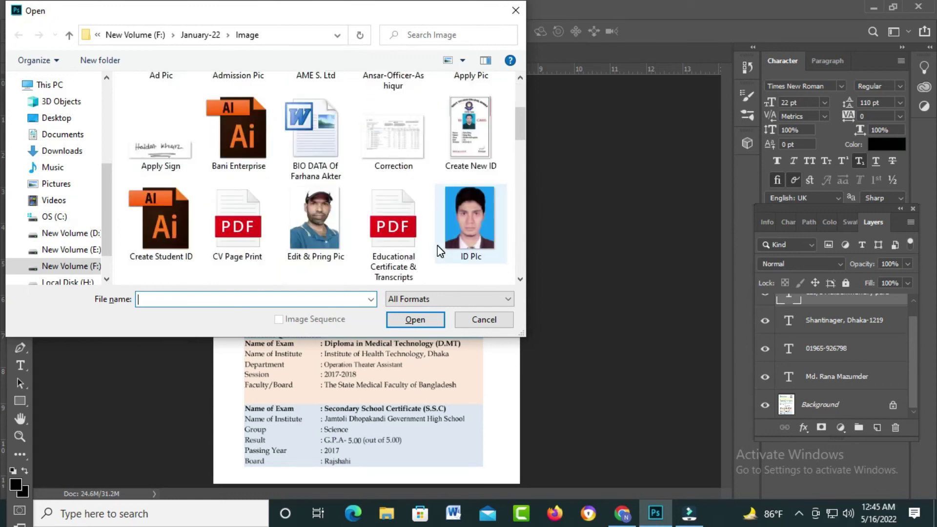
pyautogui.click(481, 230)
pyautogui.click(414, 325)
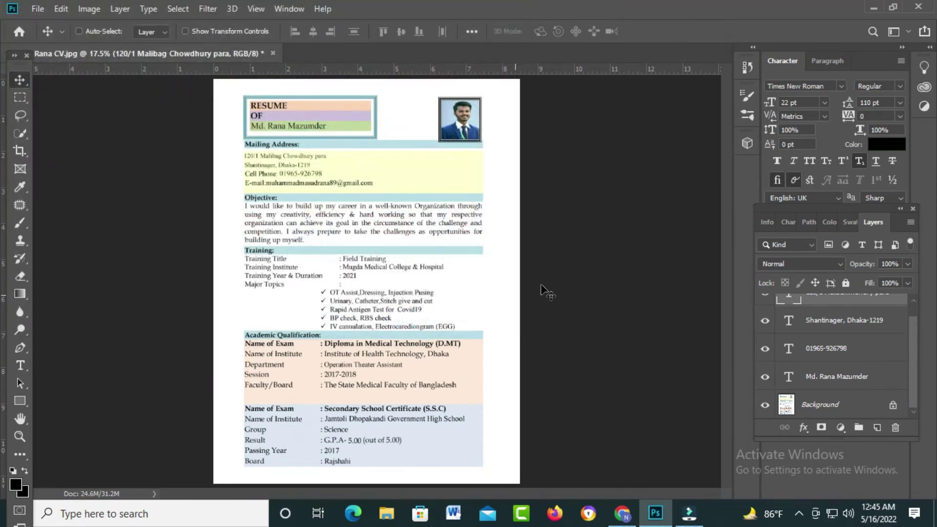
pyautogui.hotkey('ctrl', 'a')
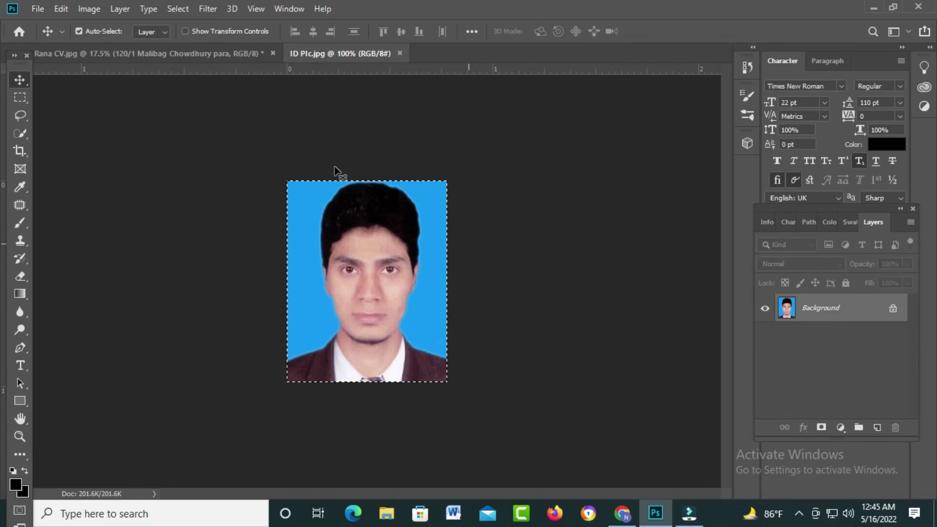
pyautogui.click(130, 54)
pyautogui.hotkey('ctrl', 'v')
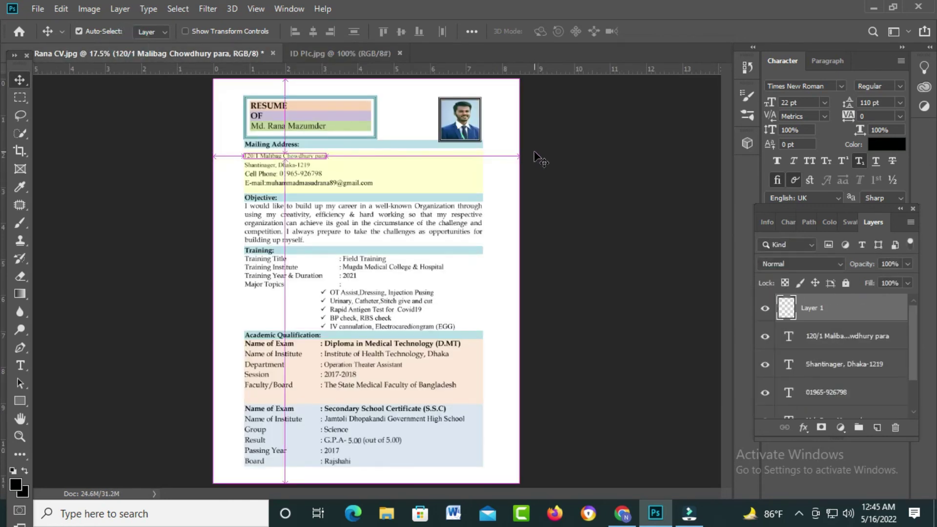
# - Move the pasted photo into the top-right frame, scale it to fit, and nudge it into place
pyautogui.moveTo(344, 293); pyautogui.dragTo(440, 132)
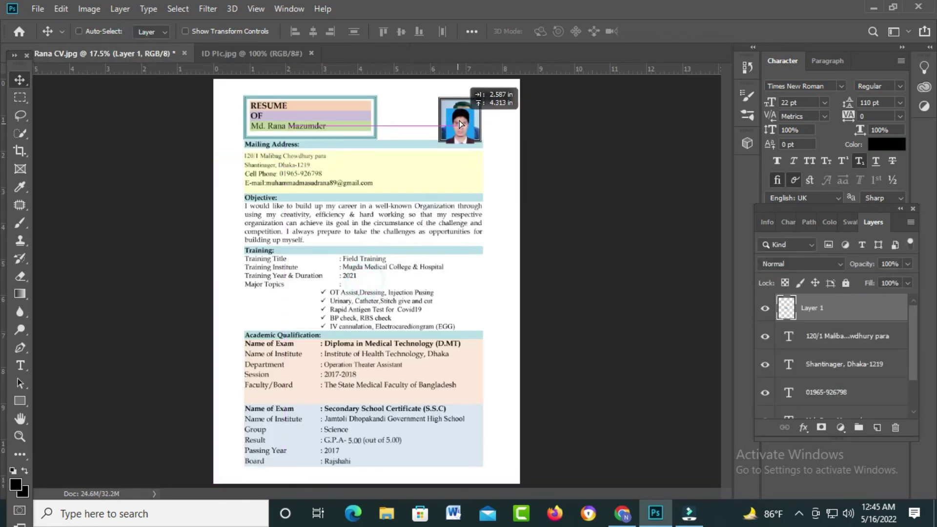
pyautogui.scroll(5, 470, 175)
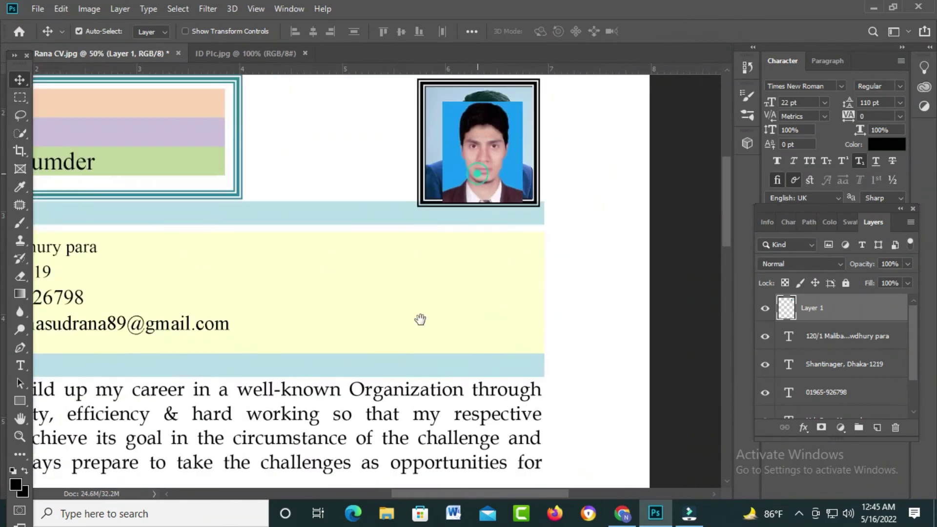
pyautogui.hotkey('ctrl', 't')
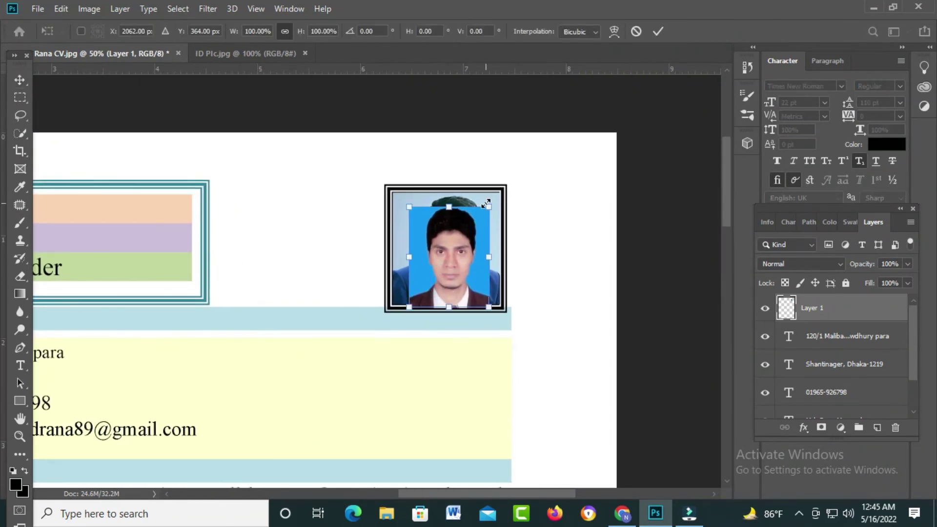
pyautogui.moveTo(494, 202); pyautogui.dragTo(501, 190)
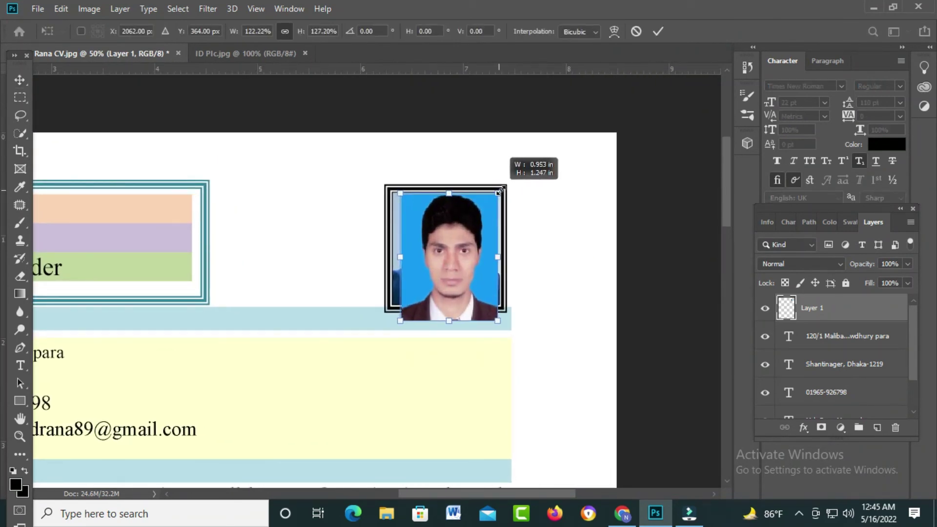
pyautogui.moveTo(501, 190); pyautogui.dragTo(507, 191)
pyautogui.press('Return')
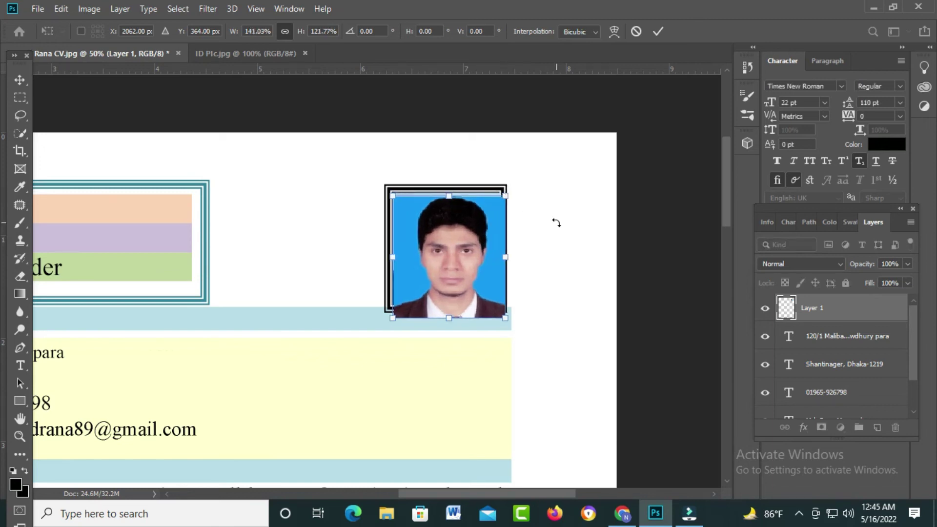
pyautogui.press('Up')
pyautogui.press('Up')
pyautogui.press('Up')
pyautogui.press('Up')
pyautogui.press('Up')
pyautogui.press('Up')
pyautogui.press('Up')
pyautogui.press('Up')
pyautogui.press('Up')
pyautogui.press('Left')
pyautogui.press('Left')
pyautogui.press('Left')
pyautogui.press('Left')
pyautogui.press('Left')
pyautogui.press('Left')
pyautogui.press('Left')
pyautogui.press('Left')
pyautogui.press('Left')
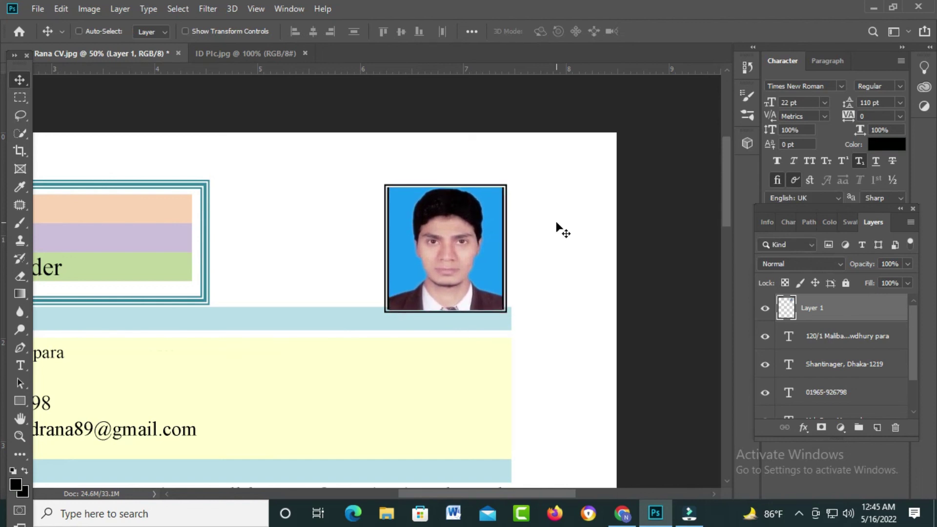
# - Check the new photo layer by toggling its visibility, then fit the whole CV page in view
pyautogui.press('m')
pyautogui.moveTo(390, 188); pyautogui.dragTo(504, 309)
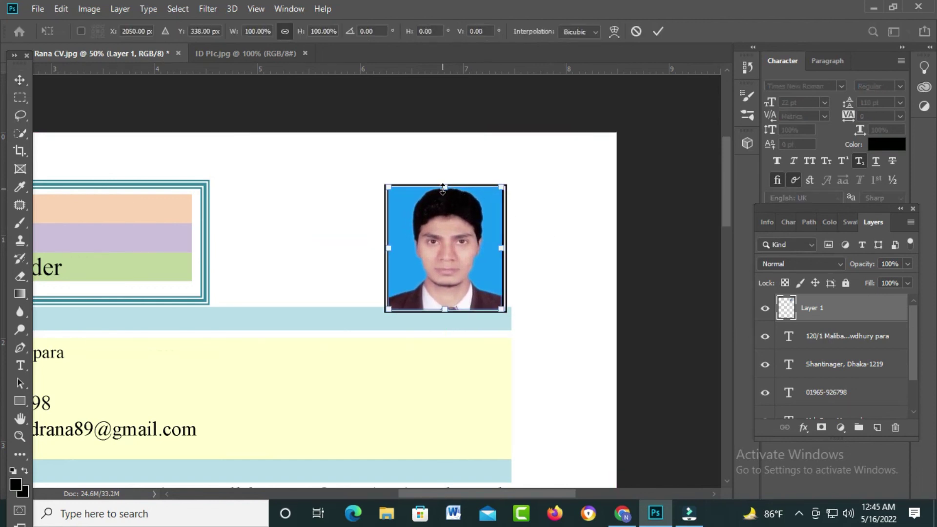
pyautogui.hotkey('shift', 'F5')
pyautogui.press('Escape')
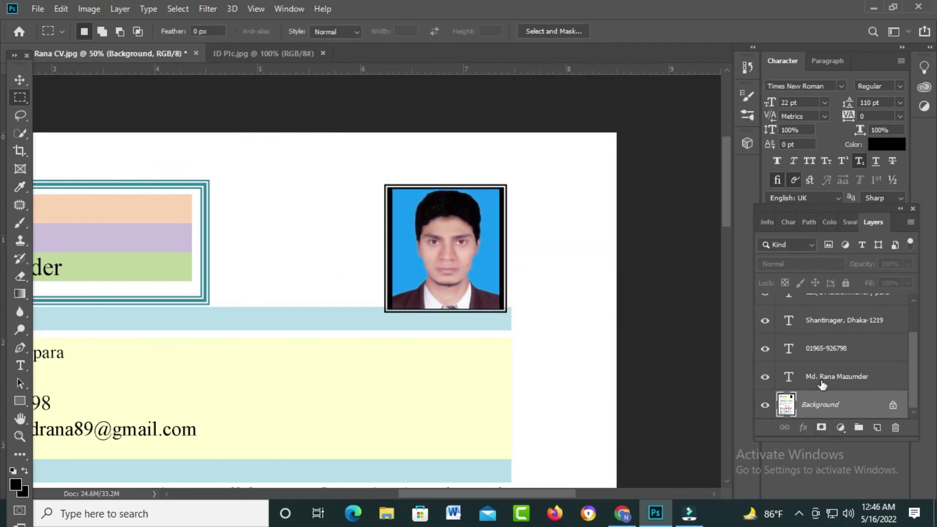
pyautogui.scroll(2, 822, 385)
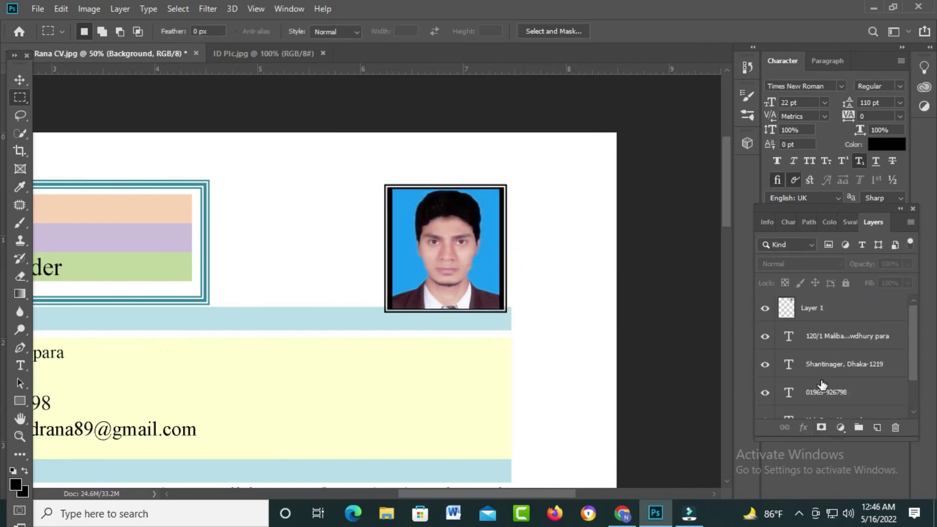
pyautogui.click(767, 307)
pyautogui.click(767, 308)
pyautogui.hotkey('ctrl', '0')
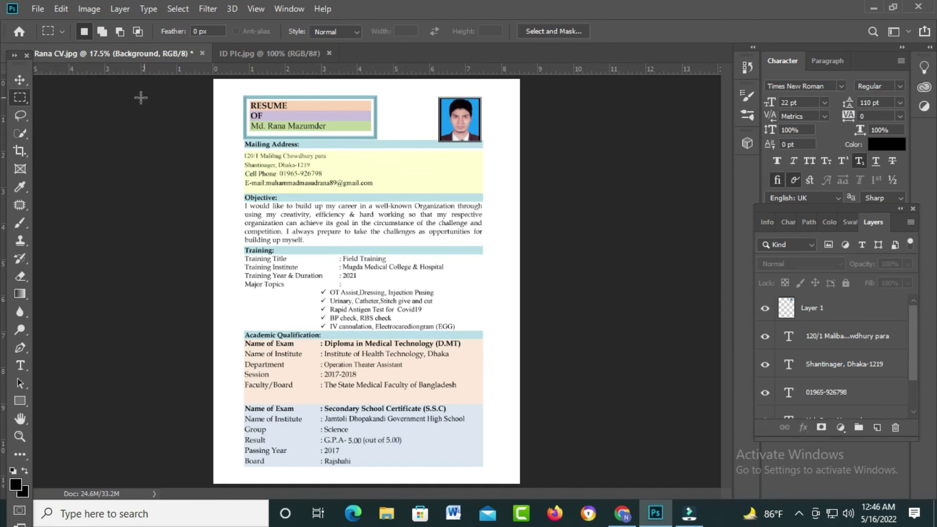
pyautogui.click(20, 80)
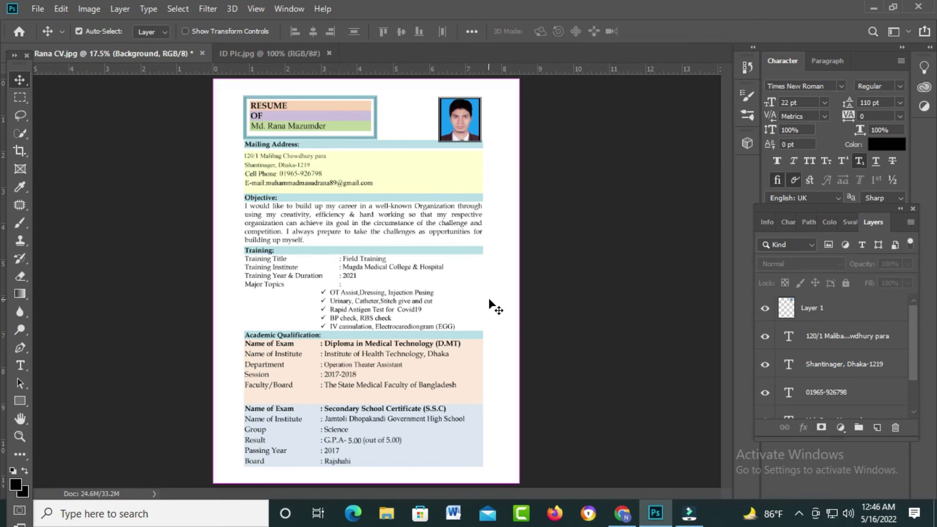
pyautogui.scroll(1, 495, 295)
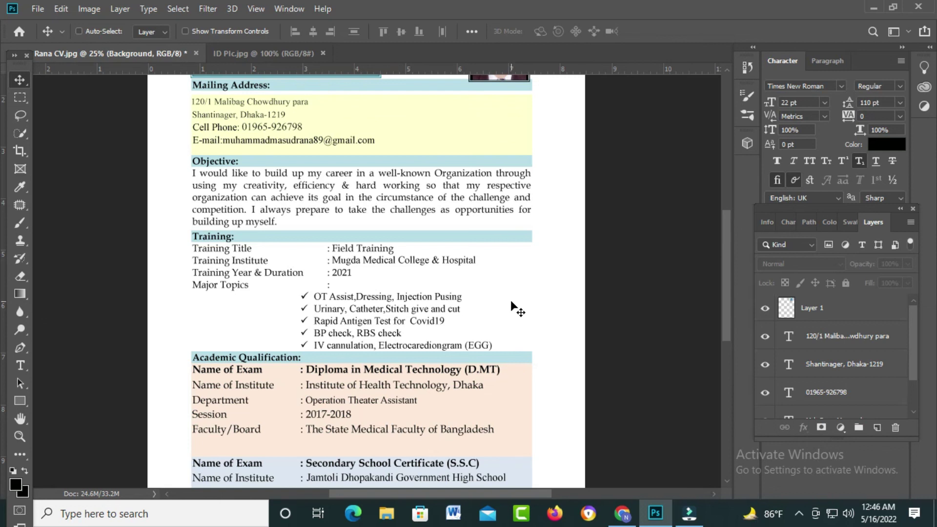
pyautogui.scroll(-1, 614, 373)
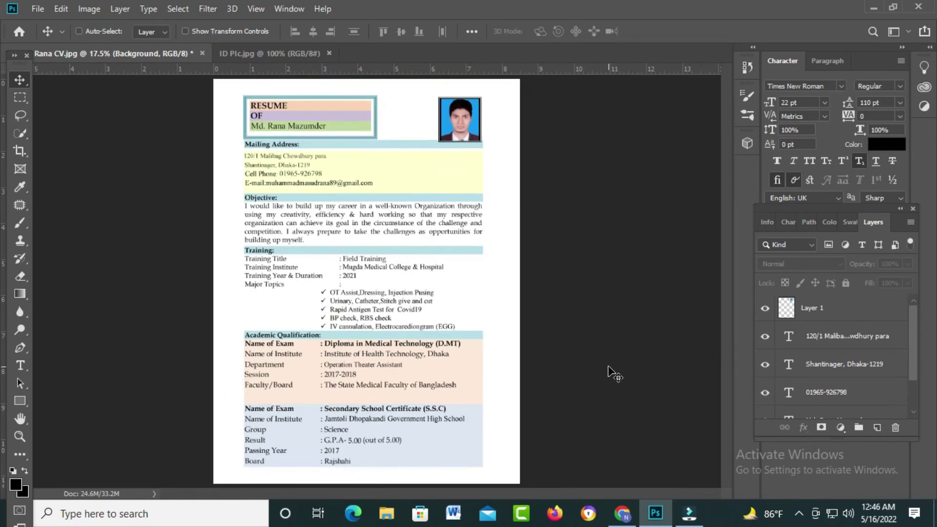
pyautogui.click(689, 517)
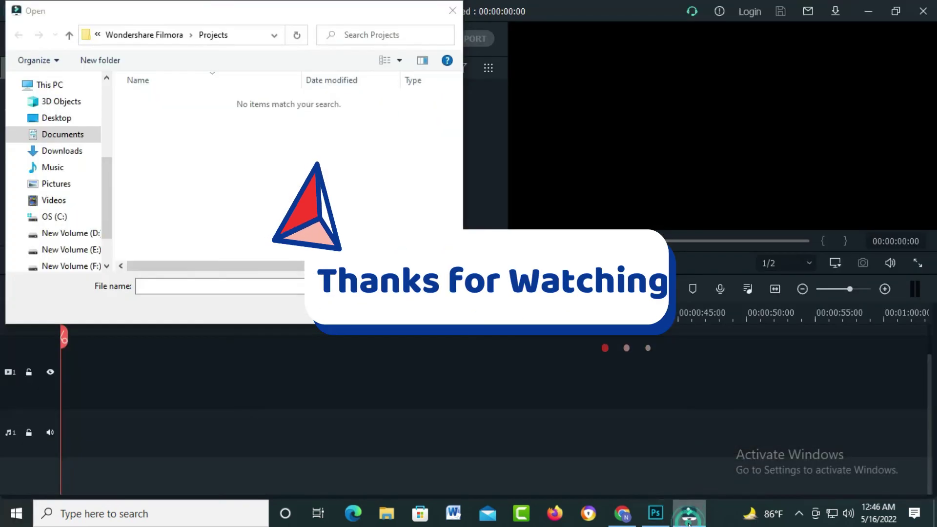